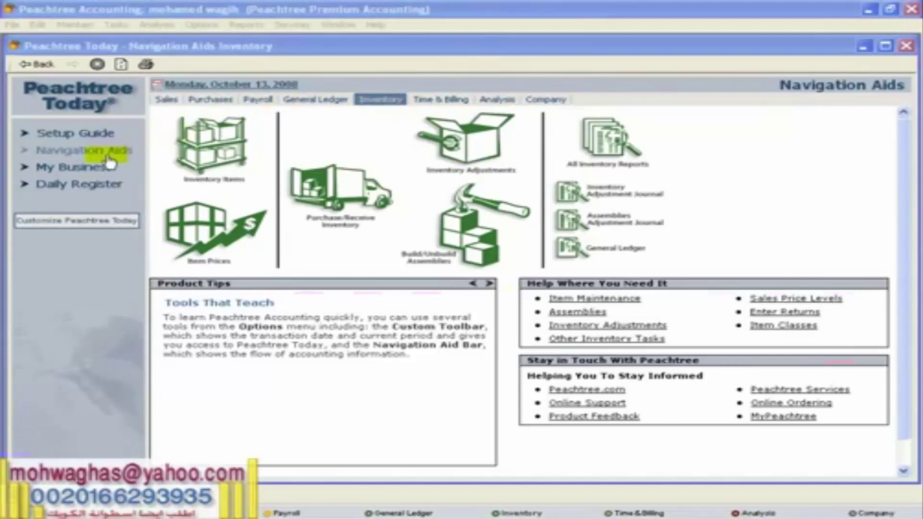
Step: Open the Inventory Adjustments form, enlarge and reposition its window, and choose item d41 (dell p4)
{"action": "left_click", "coordinate": [124, 27]}
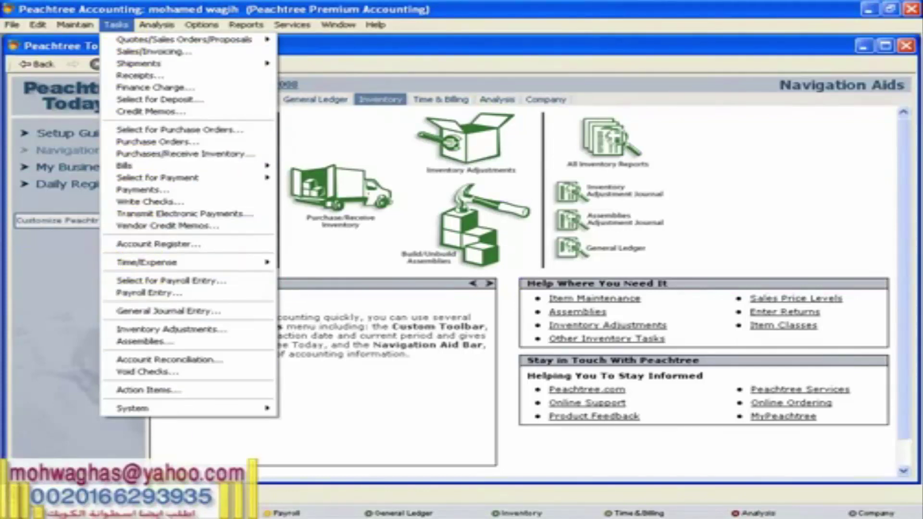
{"action": "left_click", "coordinate": [189, 334]}
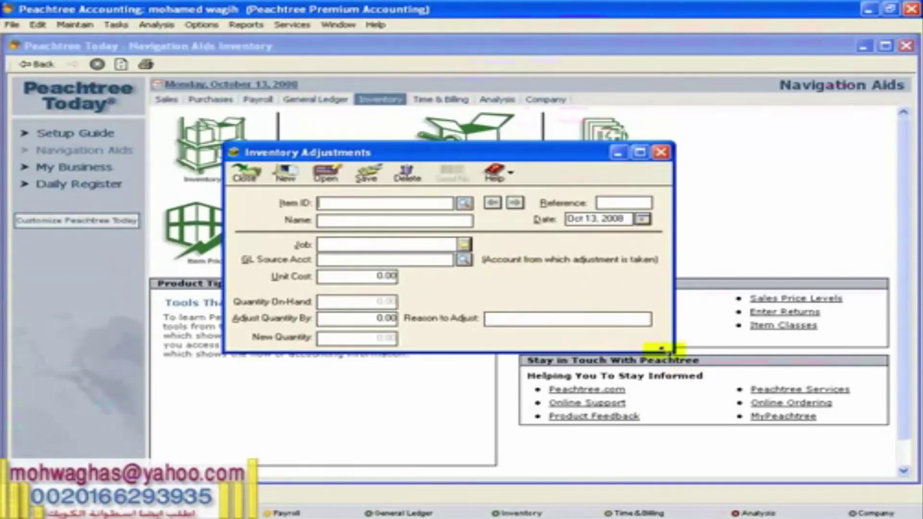
{"action": "left_click_drag", "start_coordinate": [671, 354], "coordinate": [726, 452]}
{"action": "left_click_drag", "start_coordinate": [604, 155], "coordinate": [566, 110]}
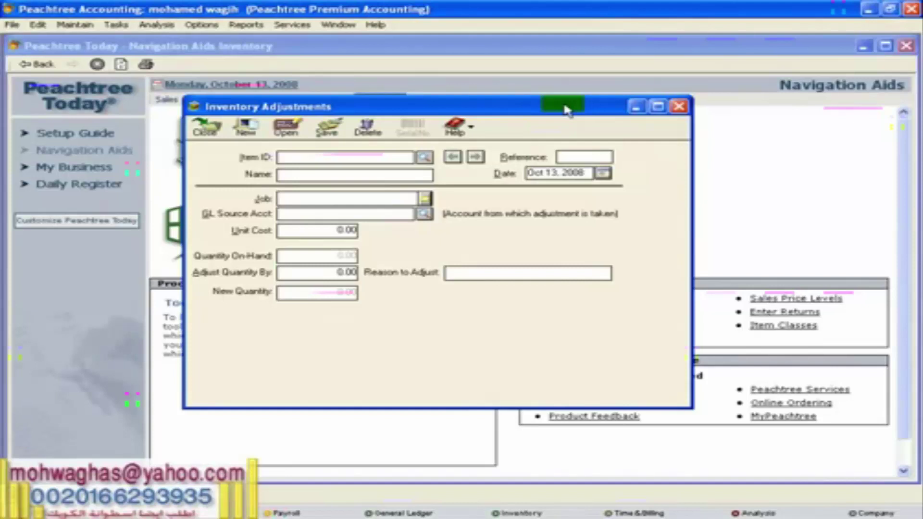
{"action": "left_click", "coordinate": [424, 157]}
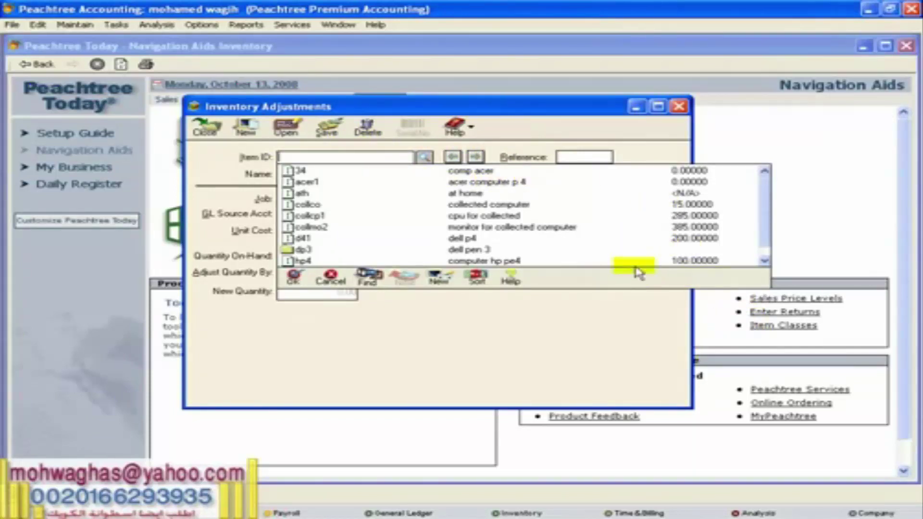
{"action": "double_click", "coordinate": [461, 238]}
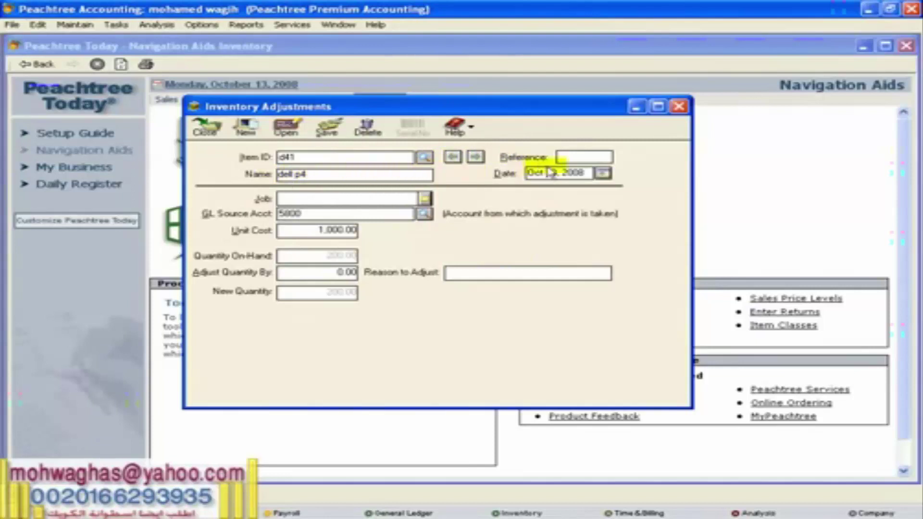
Step: Enter 656 as the adjustment's reference and select GL source account 5800
{"action": "left_click", "coordinate": [581, 159]}
{"action": "type", "text": "656"}
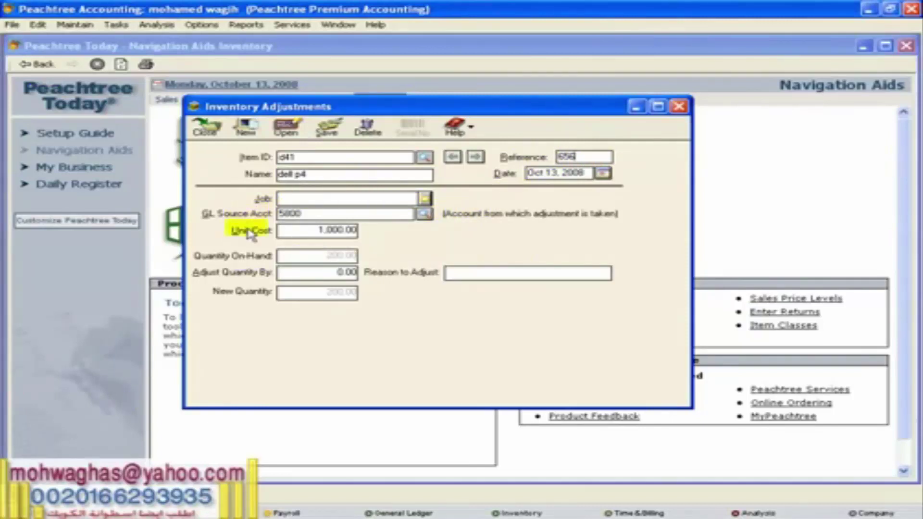
{"action": "left_click", "coordinate": [430, 217]}
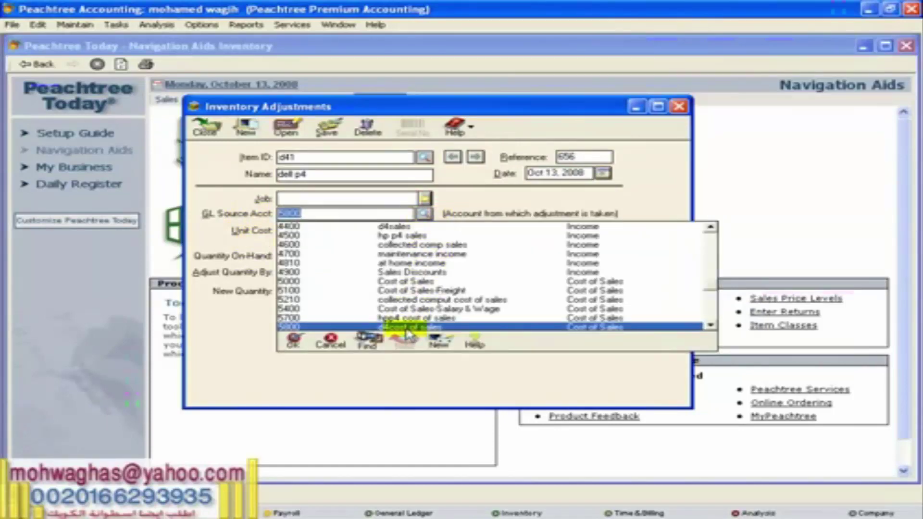
{"action": "left_click", "coordinate": [405, 326]}
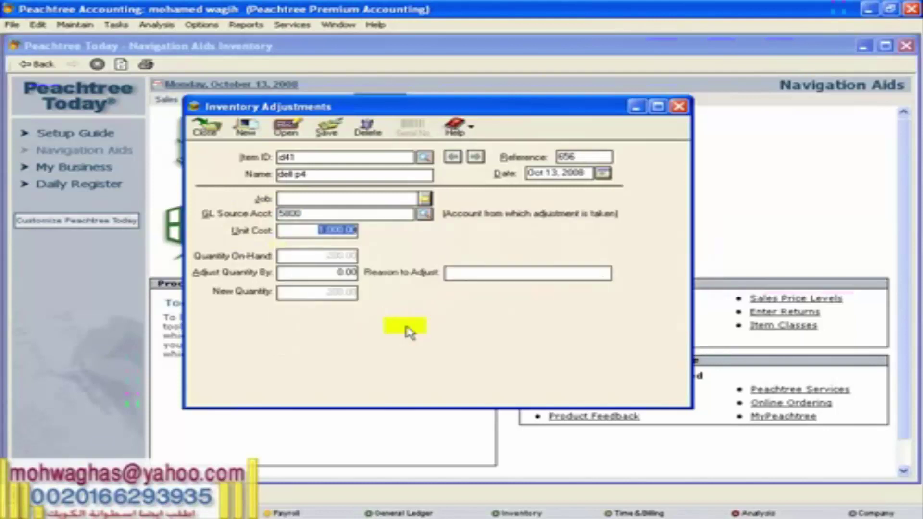
{"action": "left_click", "coordinate": [394, 215]}
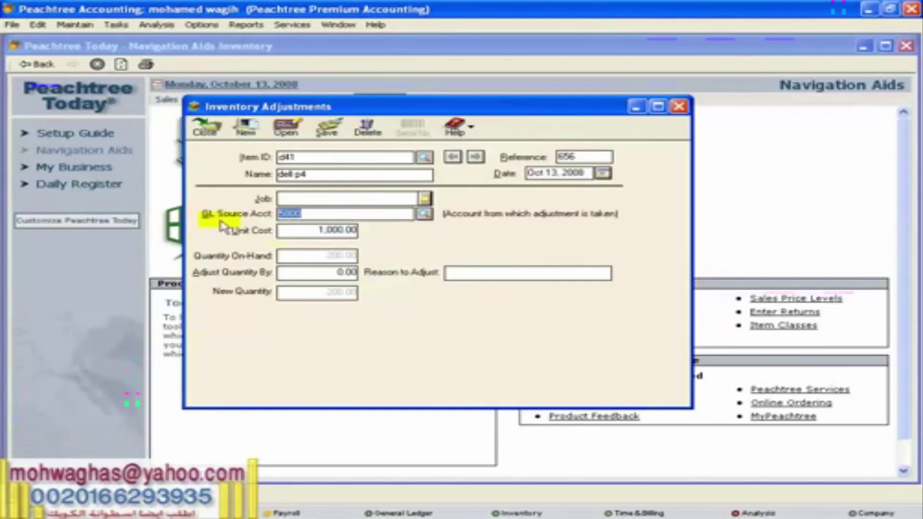
{"action": "left_click", "coordinate": [311, 227]}
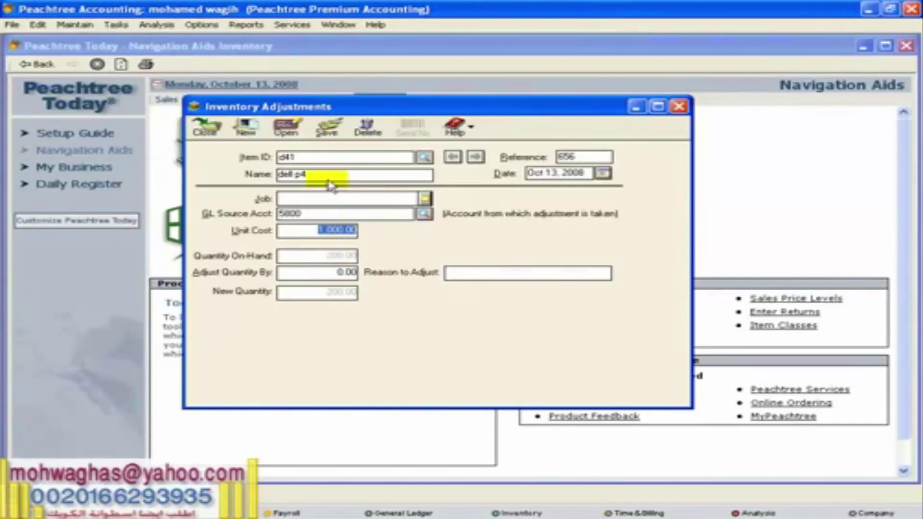
{"action": "left_click", "coordinate": [318, 271]}
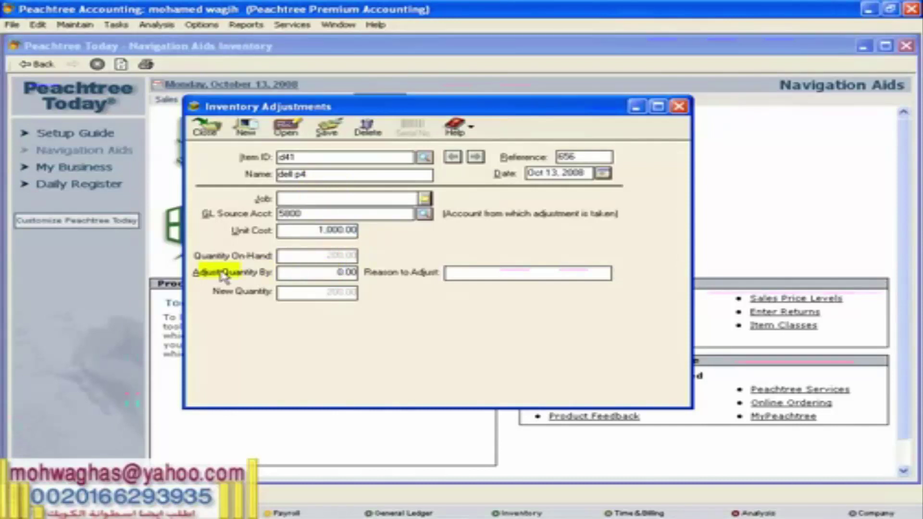
{"action": "double_click", "coordinate": [316, 271]}
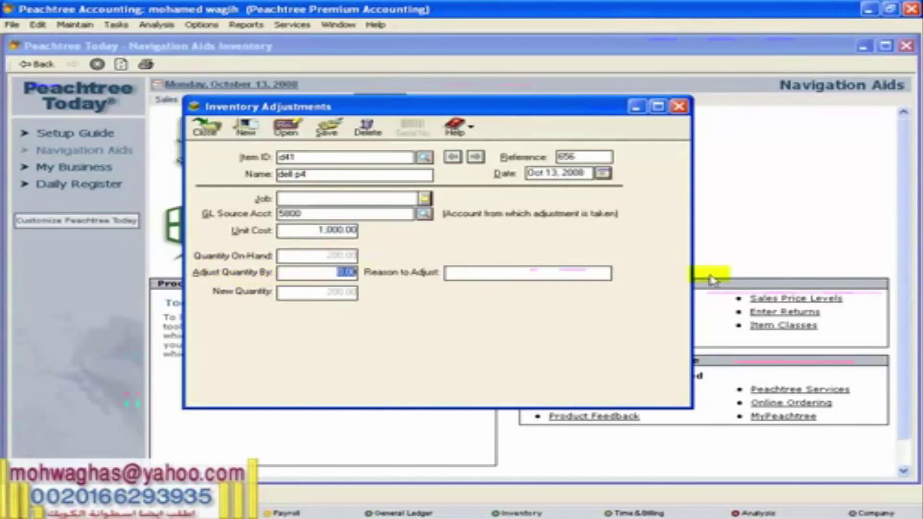
{"action": "key", "text": "BackSpace"}
{"action": "type", "text": "-"}
{"action": "key", "text": "BackSpace"}
{"action": "key", "text": "BackSpace"}
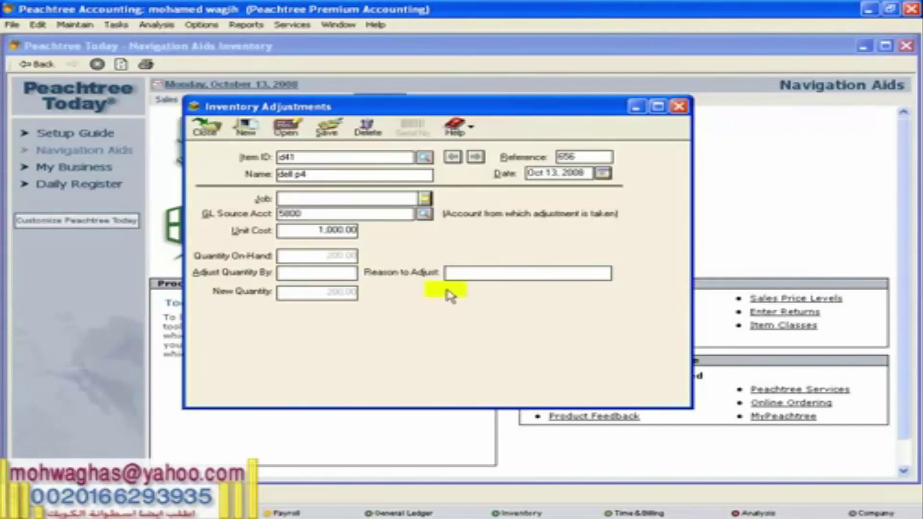
{"action": "left_click", "coordinate": [472, 272]}
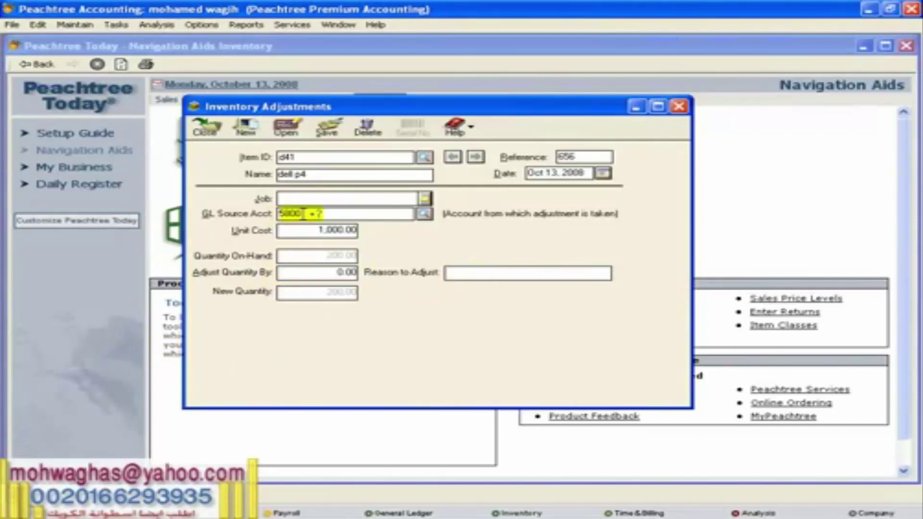
{"action": "left_click", "coordinate": [424, 213]}
{"action": "left_click", "coordinate": [423, 212]}
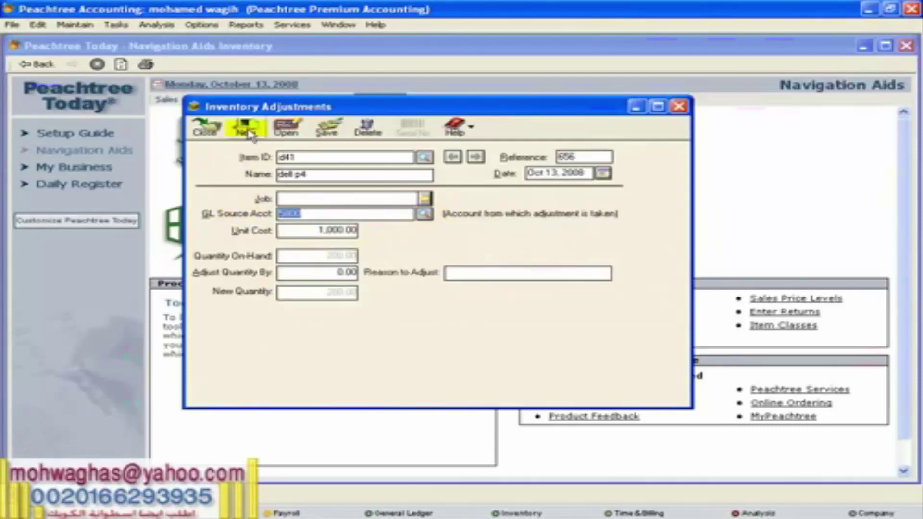
Step: Save the inventory adjustment for item d41, start a blank adjustment and close the Inventory Adjustments window
{"action": "left_click", "coordinate": [327, 128]}
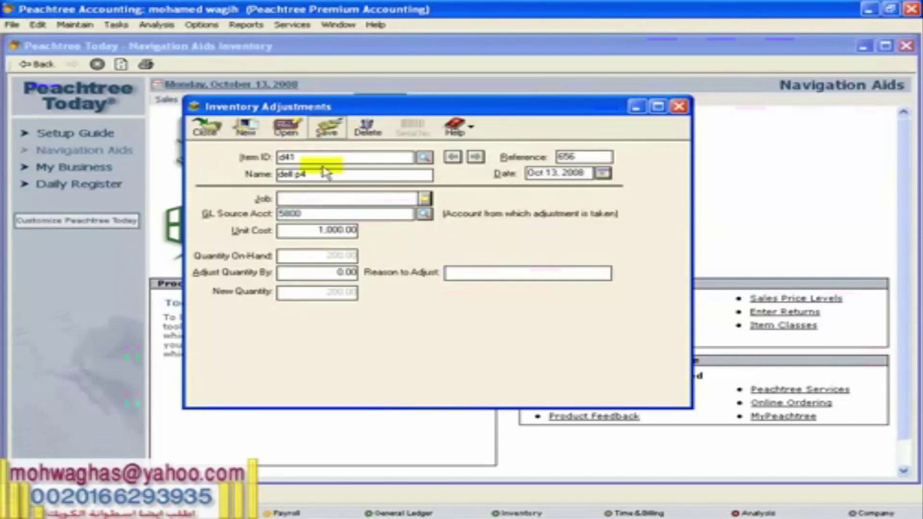
{"action": "left_click", "coordinate": [245, 128]}
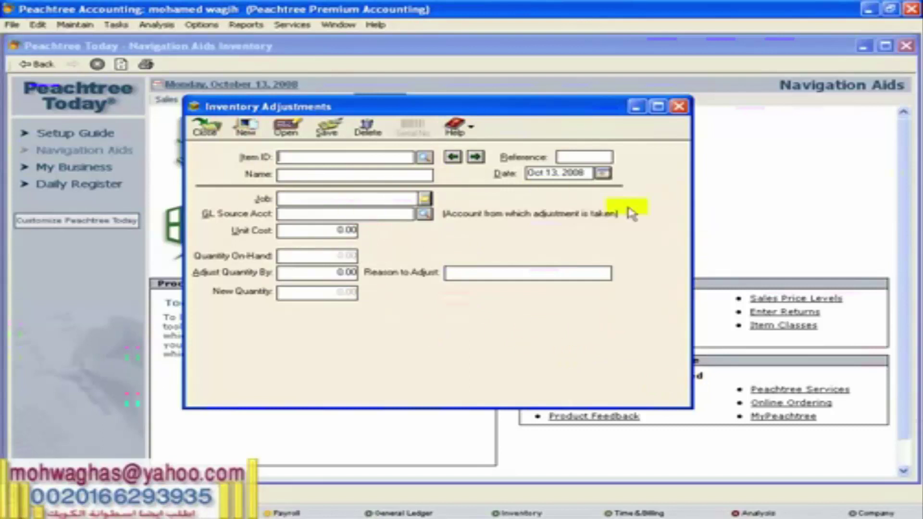
{"action": "left_click", "coordinate": [679, 106]}
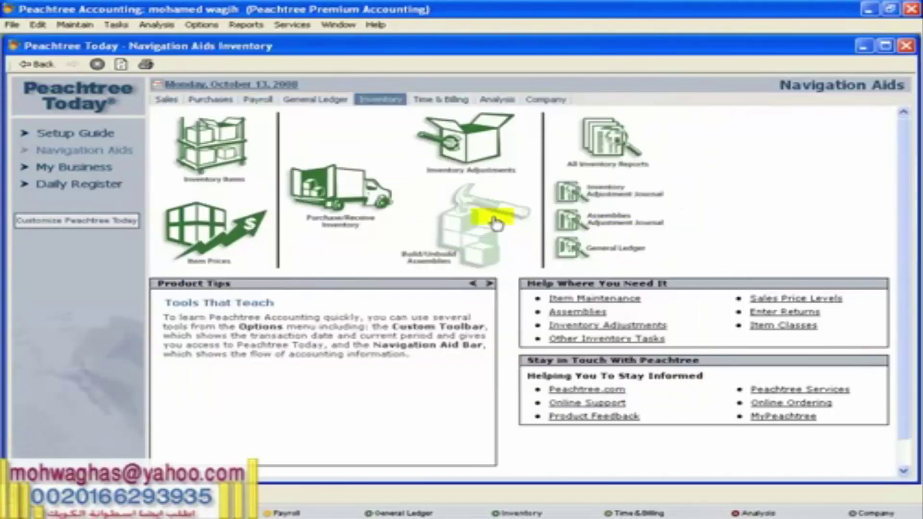
Step: Open the item prices filter selection from the Inventory navigation aid and cancel it
{"action": "left_click", "coordinate": [225, 255]}
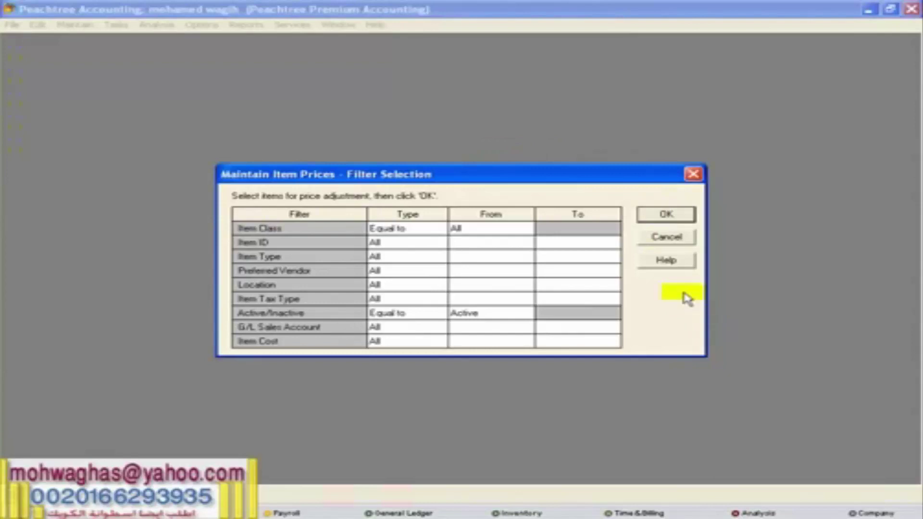
{"action": "left_click", "coordinate": [667, 239]}
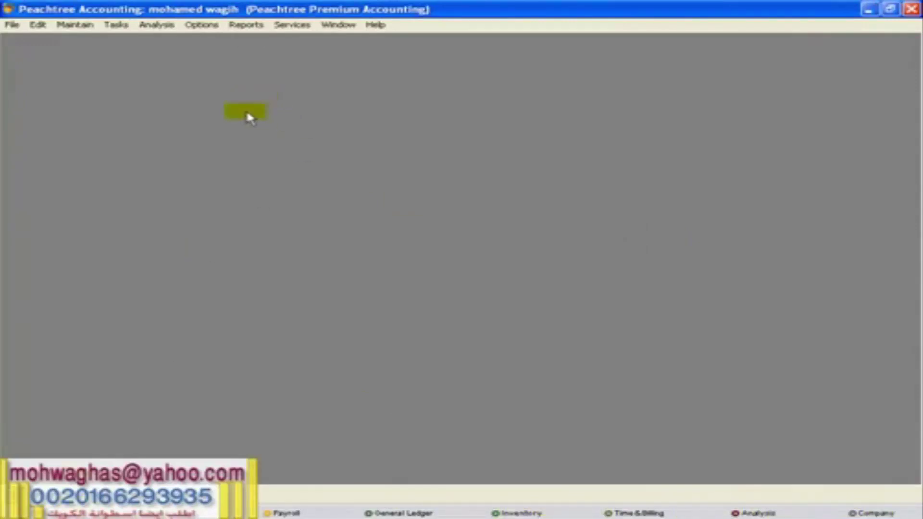
Step: Turn the custom toolbar display off and back on
{"action": "left_click", "coordinate": [202, 25]}
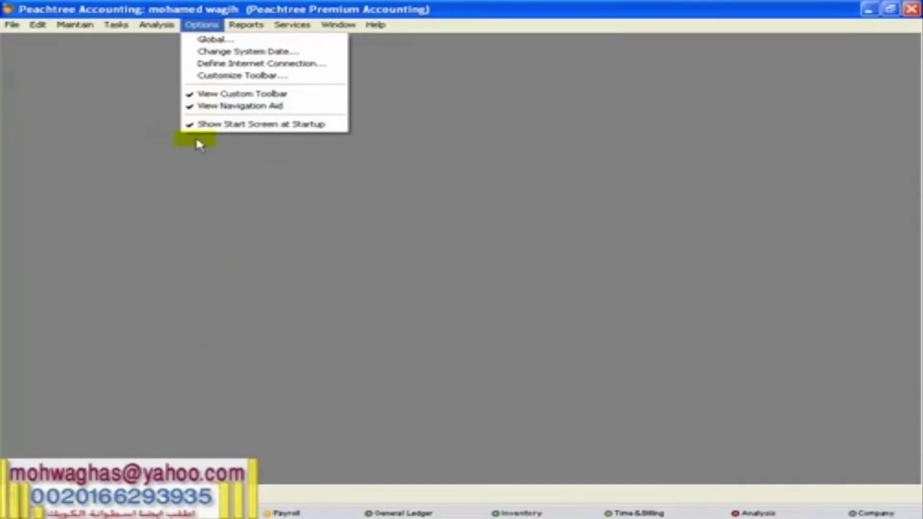
{"action": "left_click", "coordinate": [195, 93]}
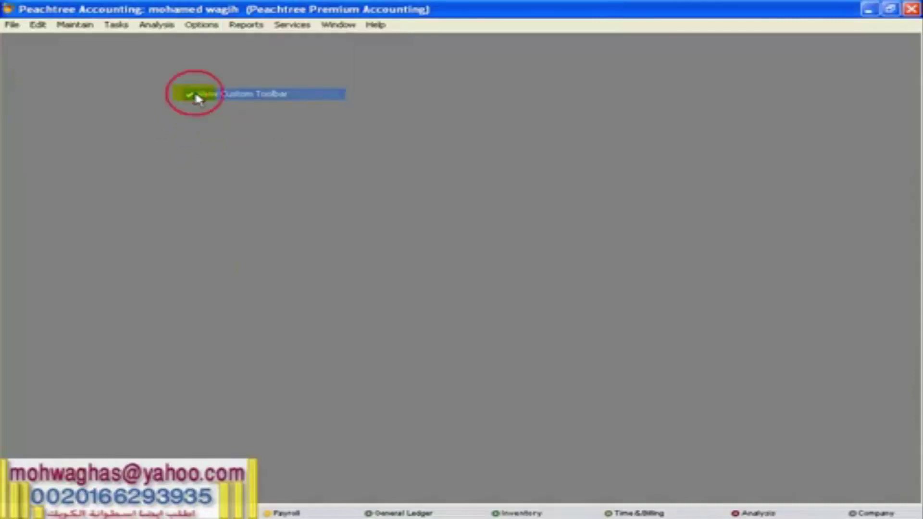
{"action": "left_click", "coordinate": [202, 25]}
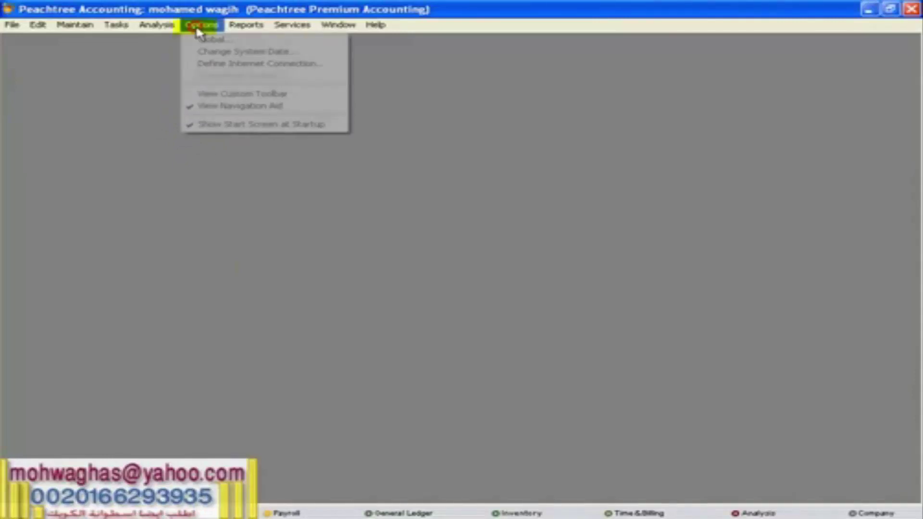
{"action": "left_click", "coordinate": [207, 93]}
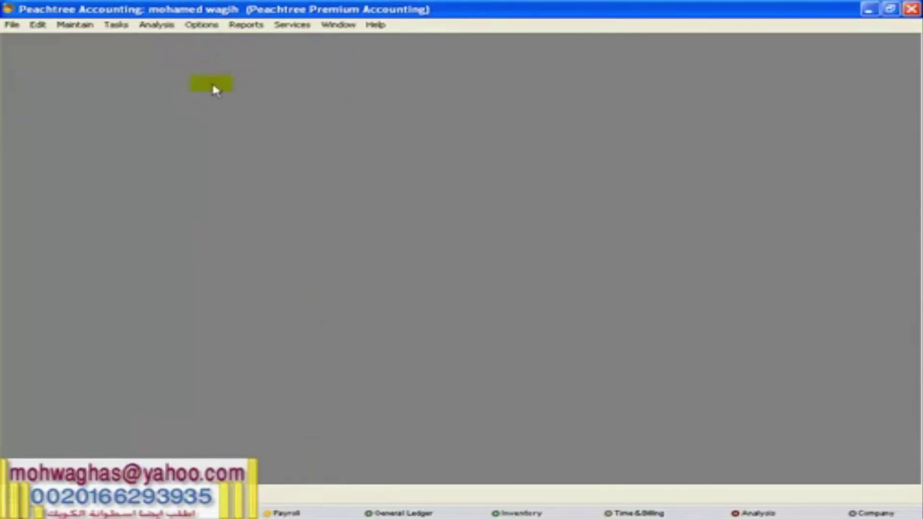
Step: Turn the Navigation Aid display off and back on twice
{"action": "left_click", "coordinate": [204, 26]}
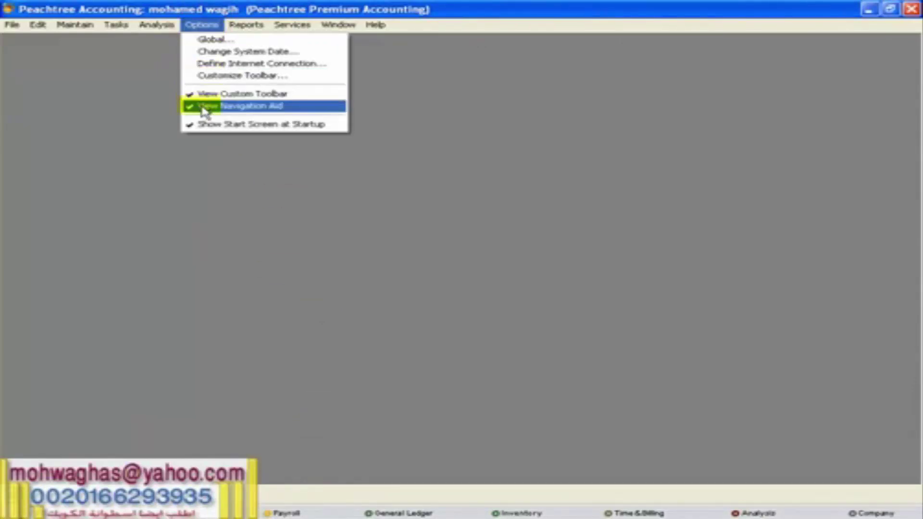
{"action": "left_click", "coordinate": [204, 106]}
{"action": "left_click", "coordinate": [201, 25]}
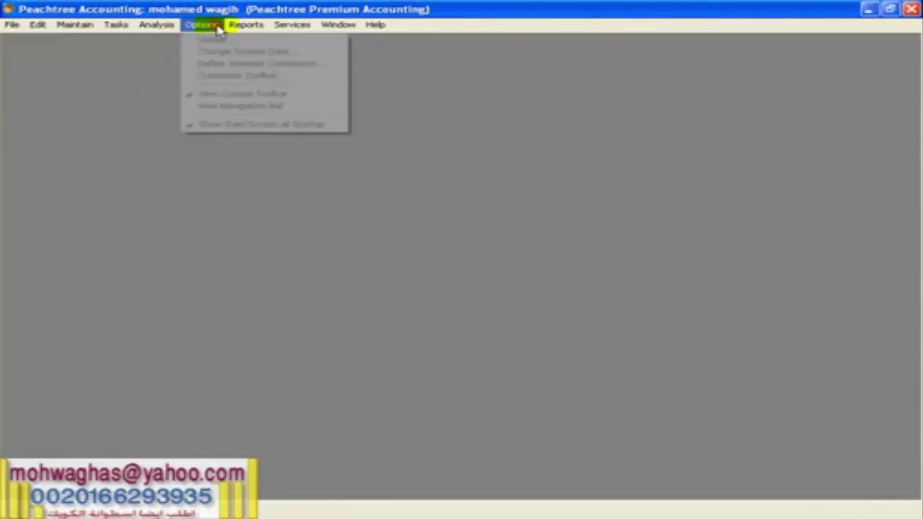
{"action": "left_click", "coordinate": [222, 105]}
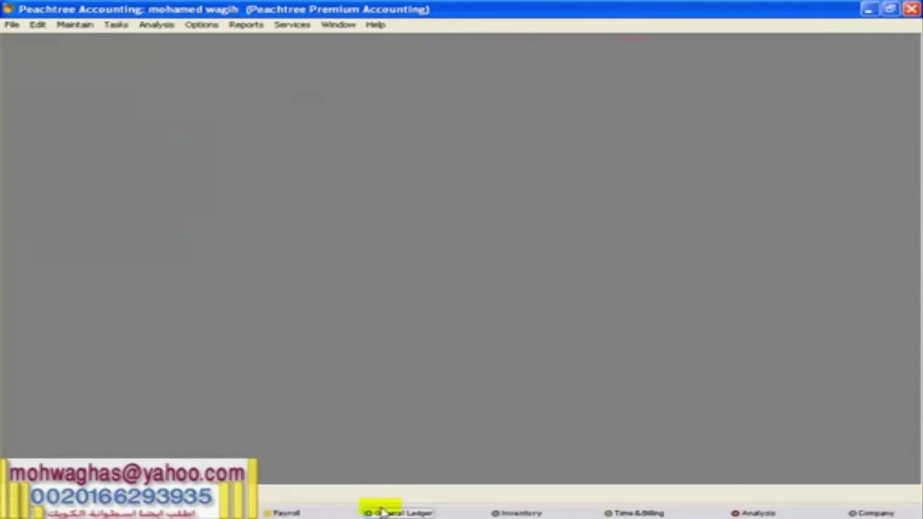
{"action": "left_click", "coordinate": [247, 24]}
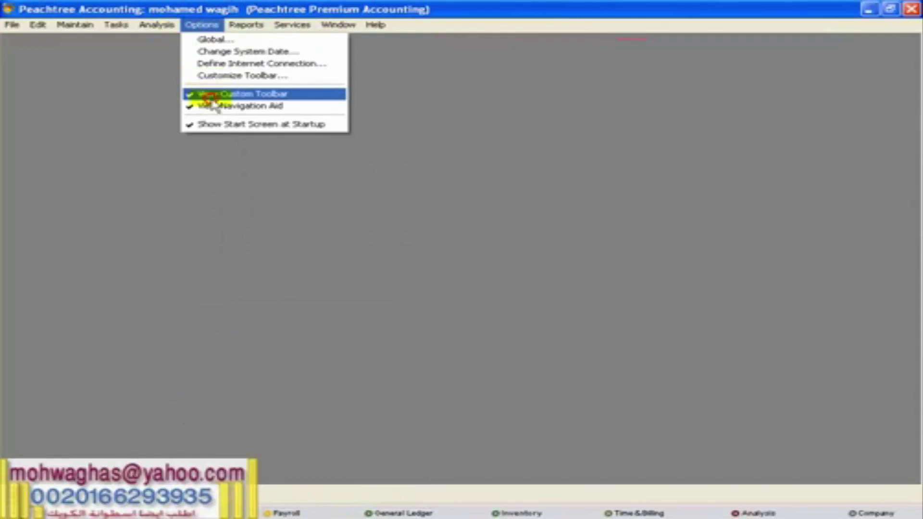
{"action": "left_click", "coordinate": [219, 105]}
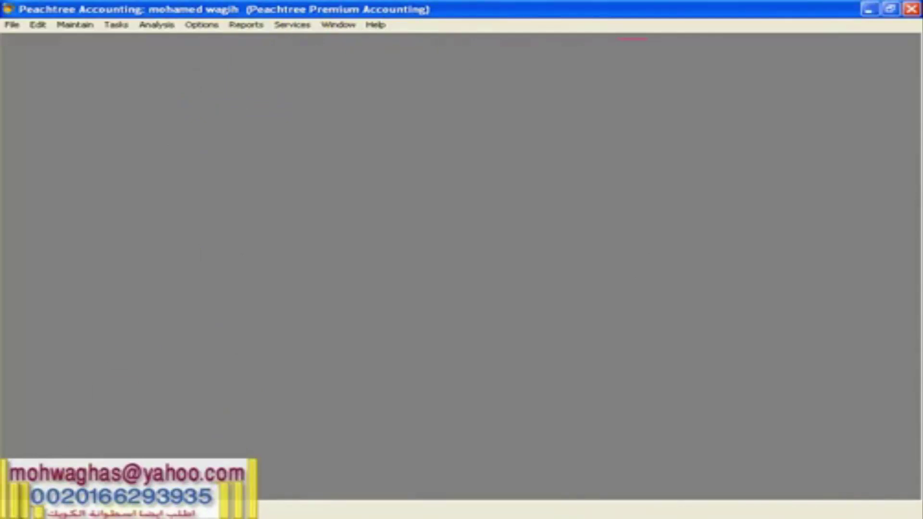
{"action": "left_click", "coordinate": [236, 25]}
{"action": "mouse_move", "coordinate": [202, 24]}
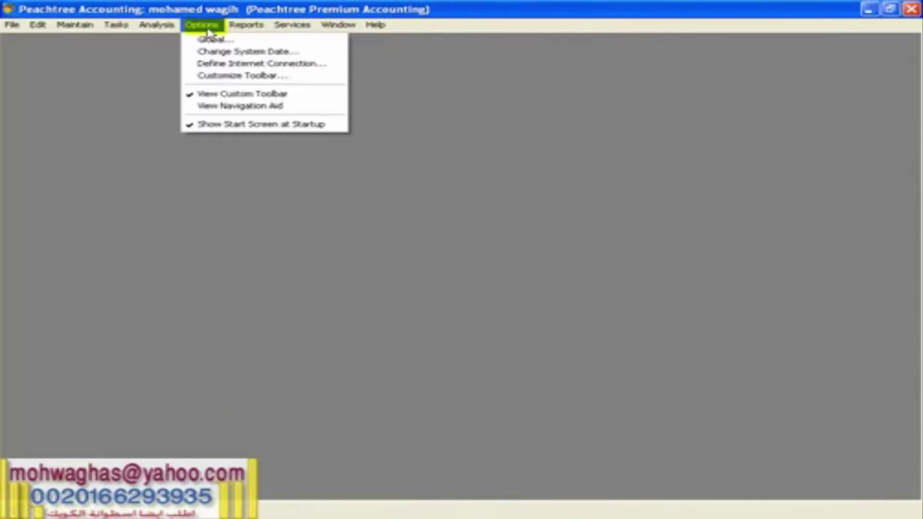
{"action": "left_click", "coordinate": [211, 106]}
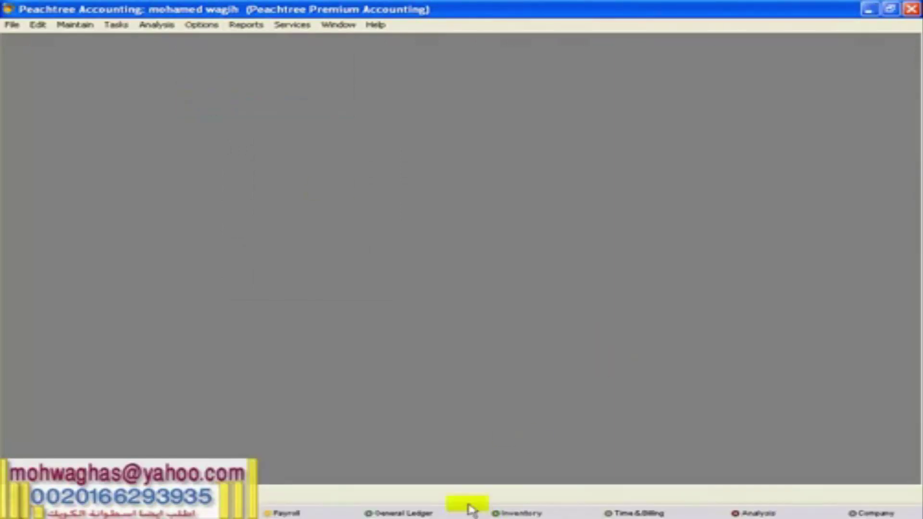
Step: Show the Inventory navigation aid and open the filter selection for maintaining item prices
{"action": "left_click", "coordinate": [497, 514]}
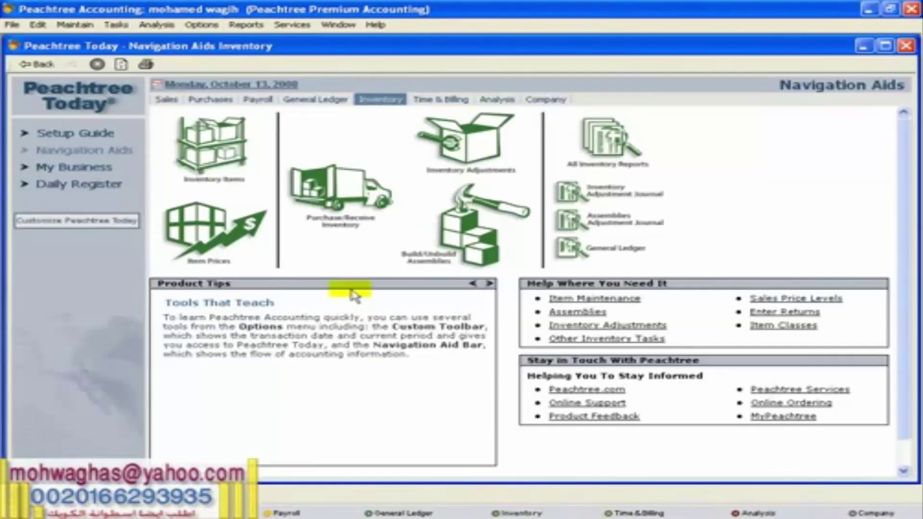
{"action": "left_click", "coordinate": [87, 25]}
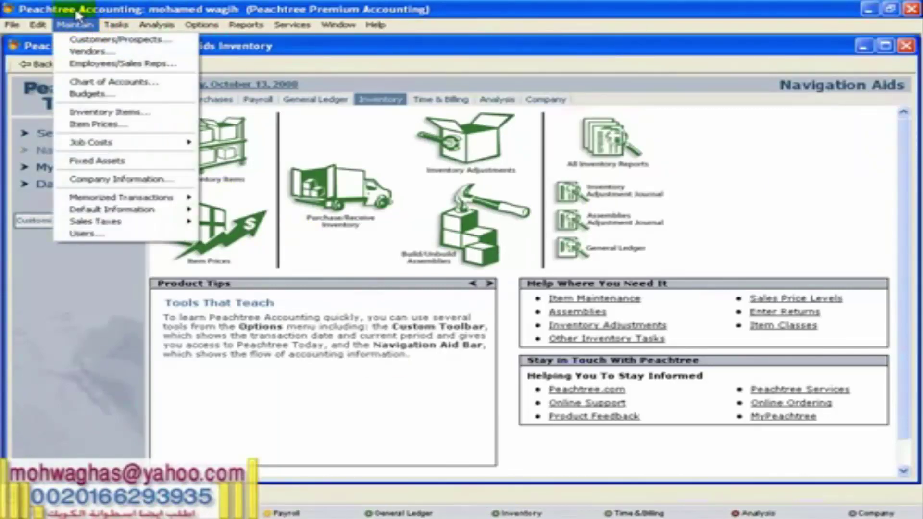
{"action": "left_click", "coordinate": [117, 126]}
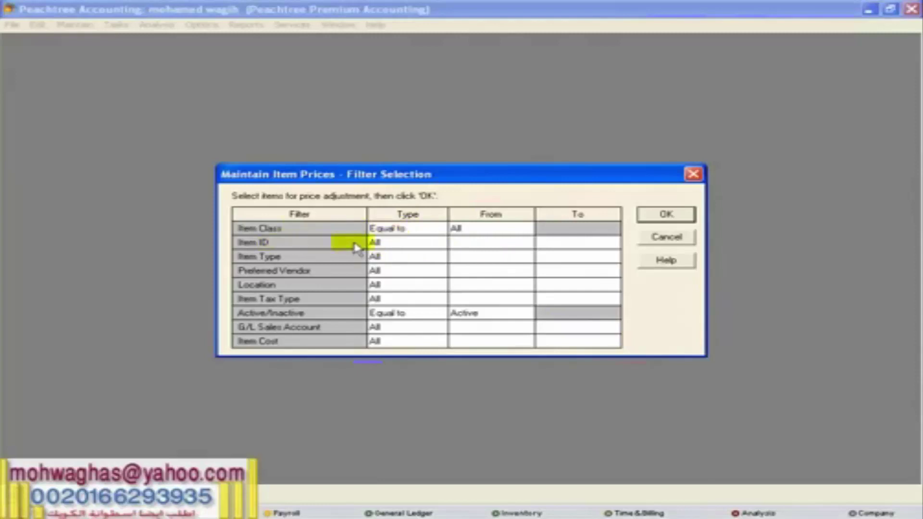
Step: Review the available item classes for the Item Class filter and keep it equal to All
{"action": "left_click", "coordinate": [467, 232]}
{"action": "left_click", "coordinate": [412, 230]}
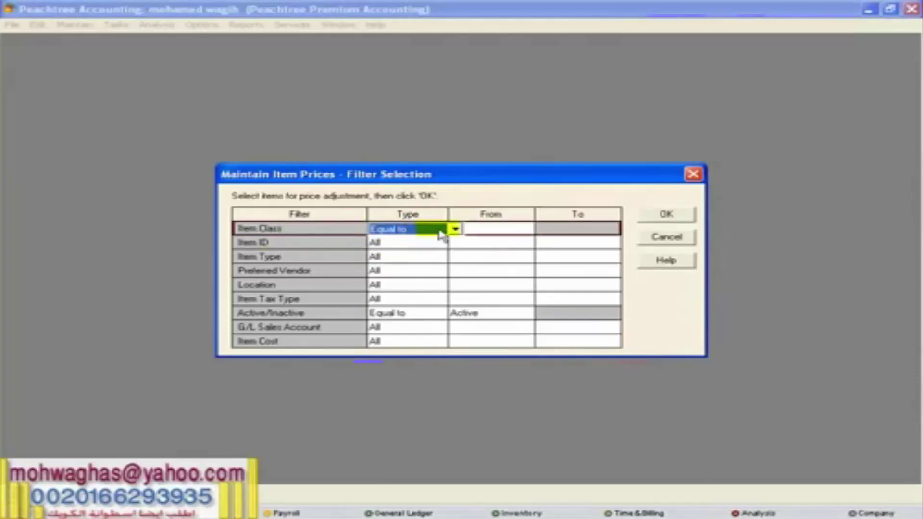
{"action": "left_click", "coordinate": [506, 230]}
{"action": "left_click", "coordinate": [557, 229]}
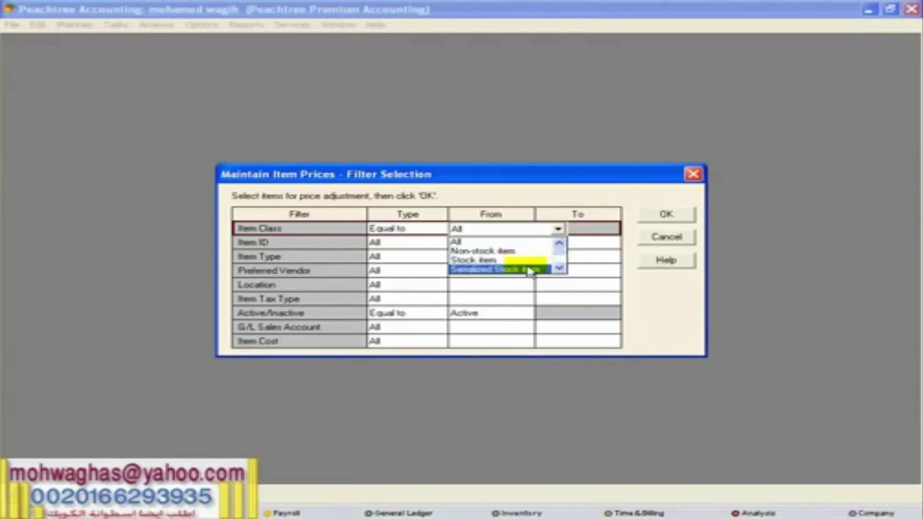
{"action": "left_click", "coordinate": [559, 268]}
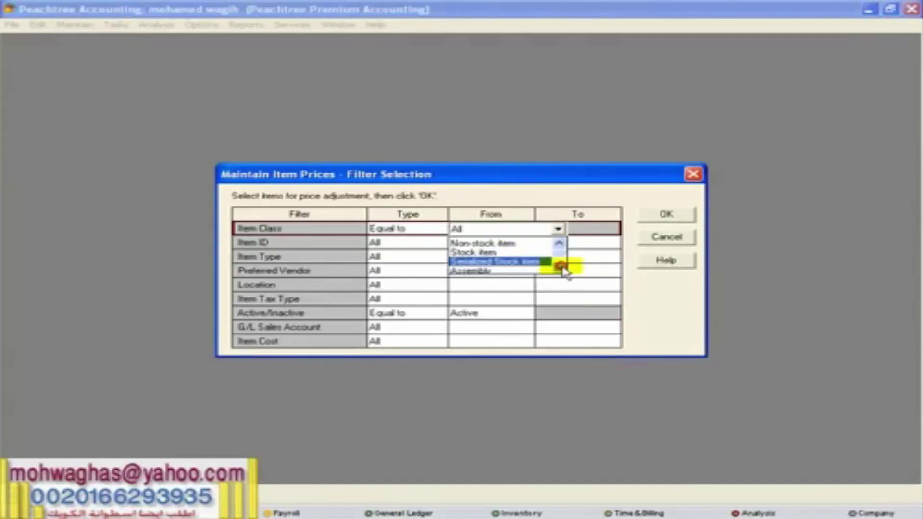
{"action": "left_click", "coordinate": [559, 269]}
{"action": "left_click", "coordinate": [559, 268]}
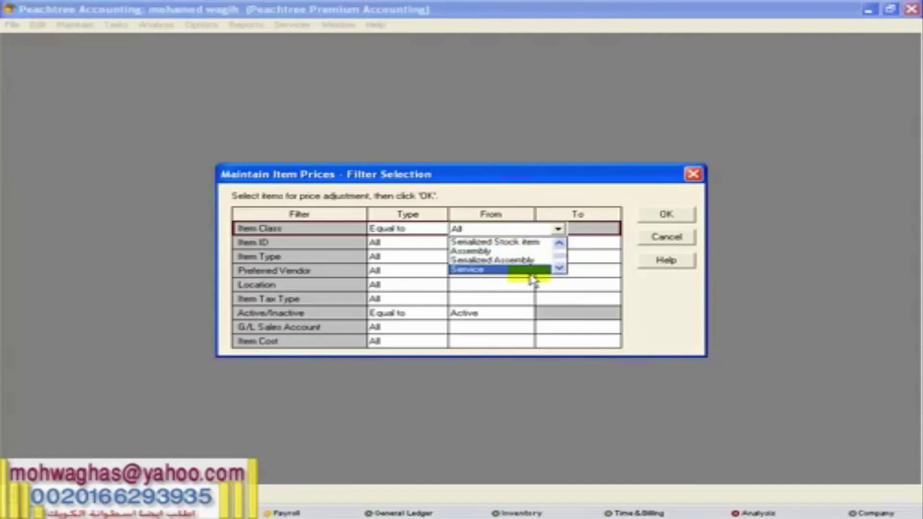
{"action": "left_click", "coordinate": [558, 269]}
{"action": "left_click", "coordinate": [559, 268]}
{"action": "left_click", "coordinate": [559, 244]}
{"action": "left_click", "coordinate": [559, 244]}
{"action": "left_click", "coordinate": [559, 244]}
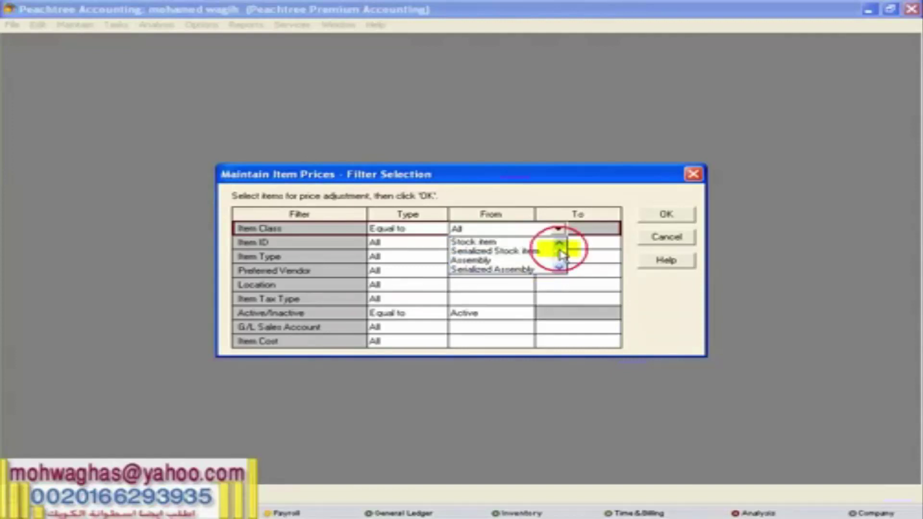
{"action": "left_click", "coordinate": [558, 243]}
{"action": "left_click", "coordinate": [558, 244]}
{"action": "left_click", "coordinate": [532, 242]}
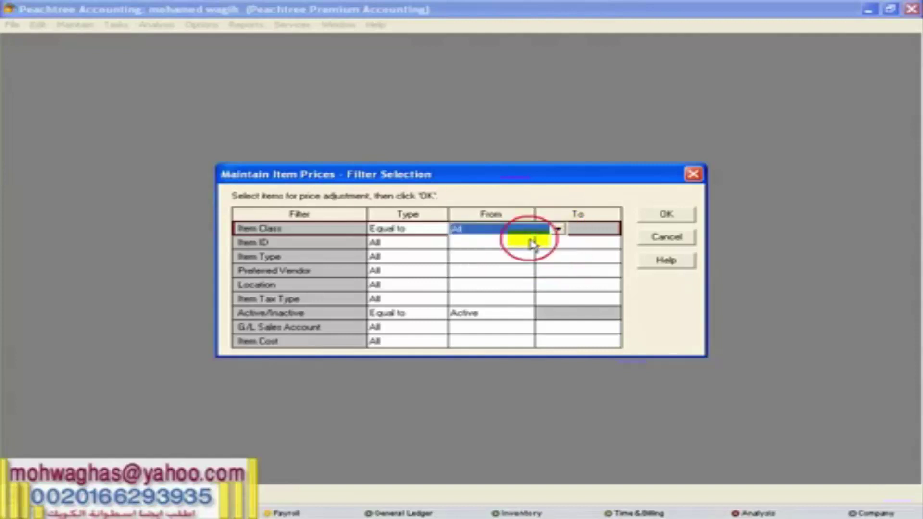
Step: Check the Item ID, Item Type, Preferred Vendor and Active/Inactive filters, then accept the filter selection with its default criteria
{"action": "left_click", "coordinate": [383, 244]}
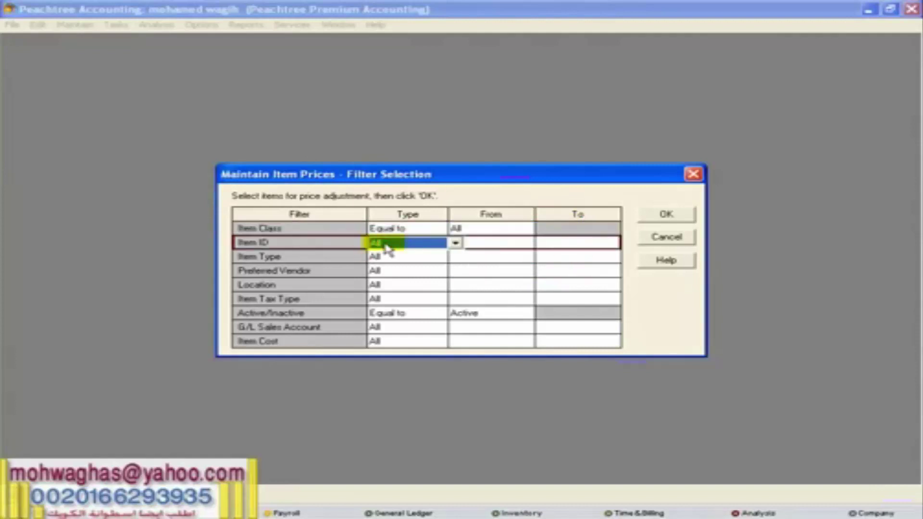
{"action": "left_click", "coordinate": [439, 242]}
{"action": "left_click", "coordinate": [440, 247]}
{"action": "left_click", "coordinate": [438, 257]}
{"action": "left_click", "coordinate": [432, 270]}
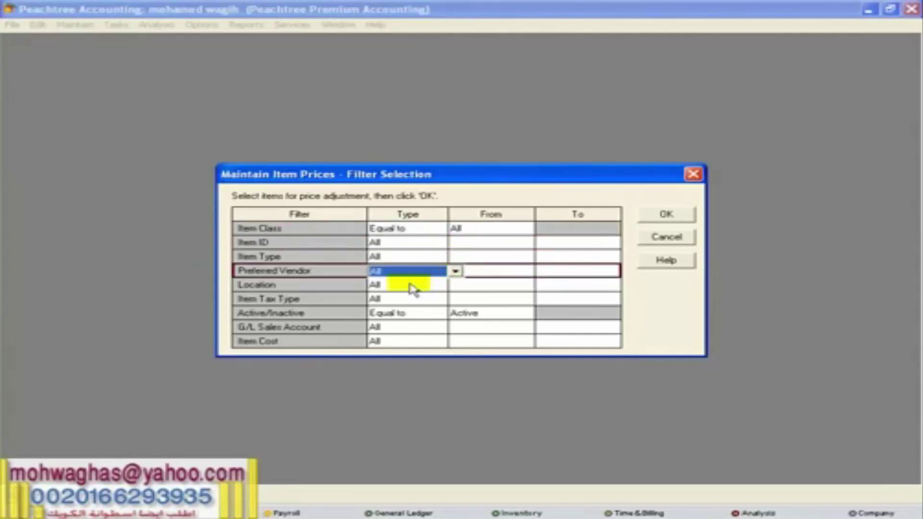
{"action": "left_click", "coordinate": [383, 314]}
{"action": "left_click", "coordinate": [409, 245]}
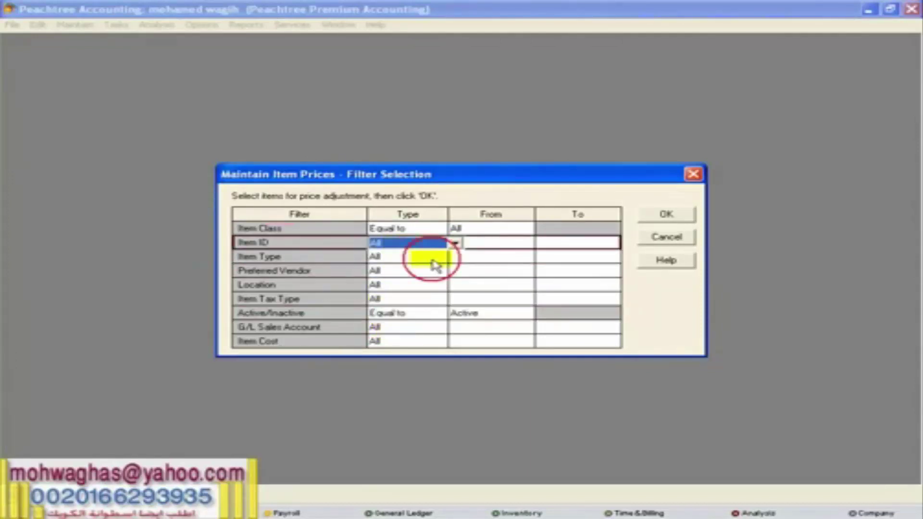
{"action": "left_click", "coordinate": [661, 215]}
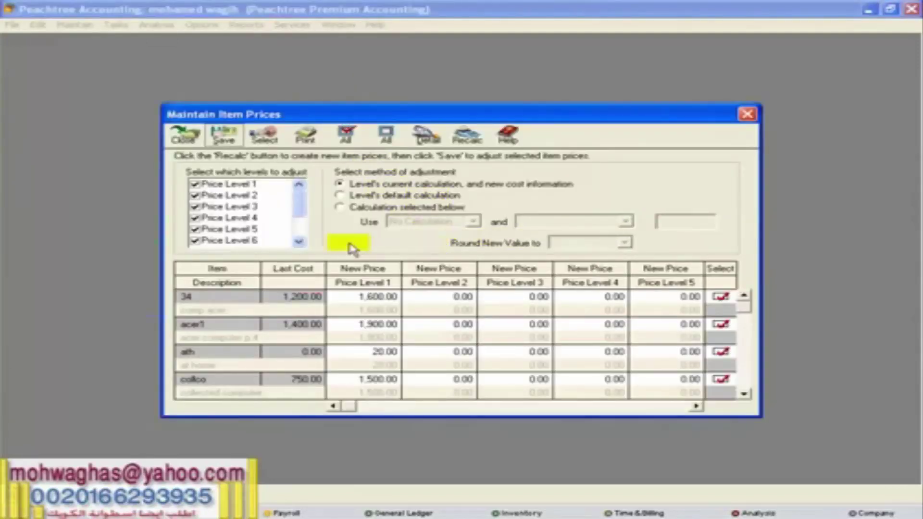
Step: Examine the Price Level 1 prices of the first three listed items
{"action": "left_click", "coordinate": [252, 185]}
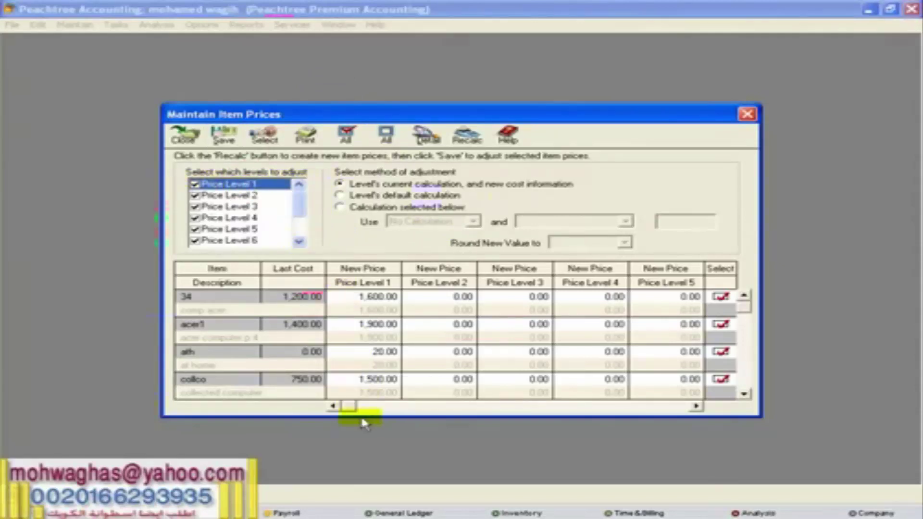
{"action": "left_click", "coordinate": [360, 296]}
{"action": "left_click", "coordinate": [355, 338]}
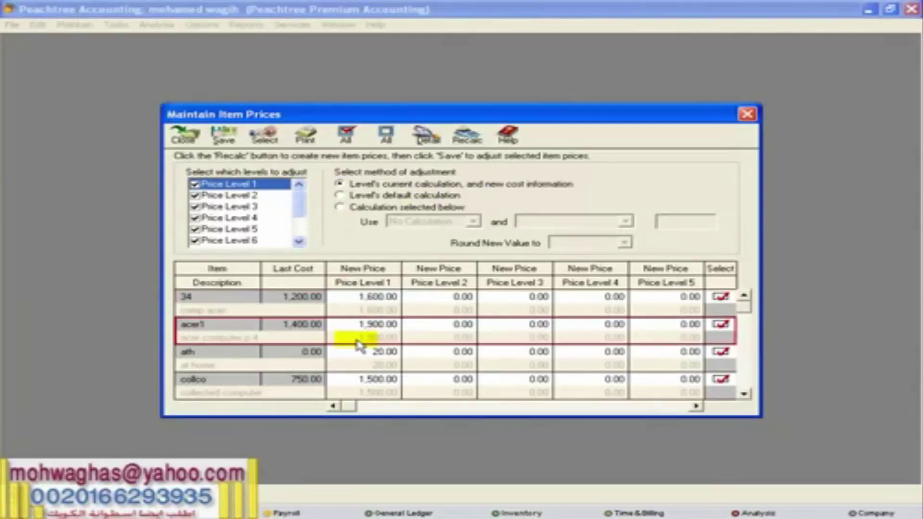
{"action": "left_click", "coordinate": [354, 325]}
{"action": "left_click", "coordinate": [375, 368]}
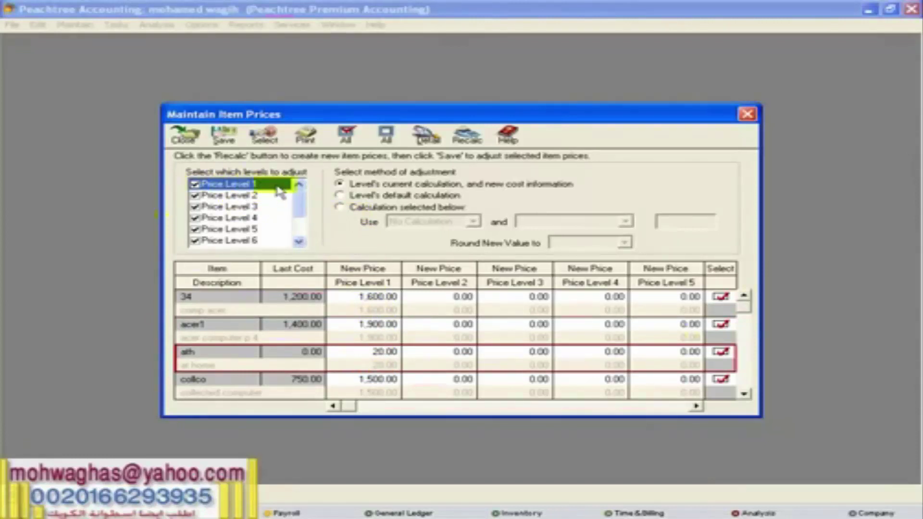
Step: Set the adjustment method to Calculation selected below and exclude Price Levels 2 through 10, leaving only Price Level 1 to adjust
{"action": "left_click", "coordinate": [369, 211]}
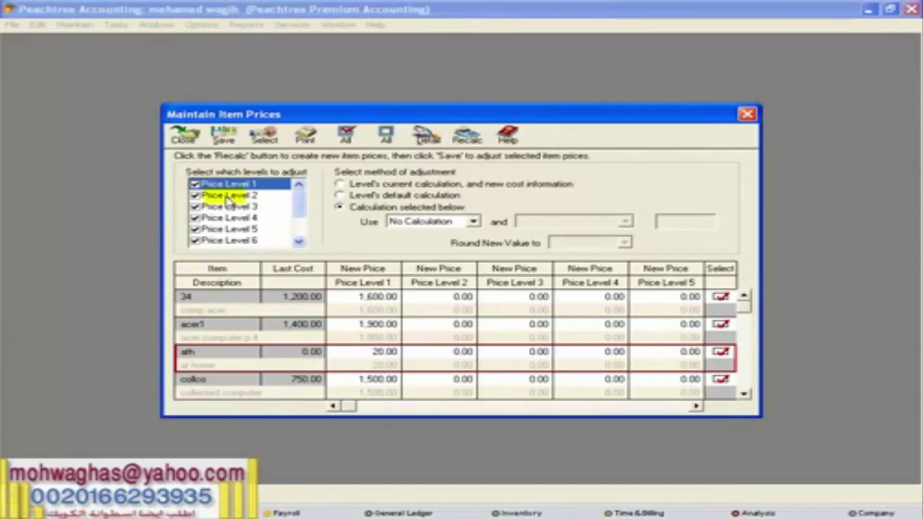
{"action": "left_click", "coordinate": [194, 195]}
{"action": "left_click", "coordinate": [195, 206]}
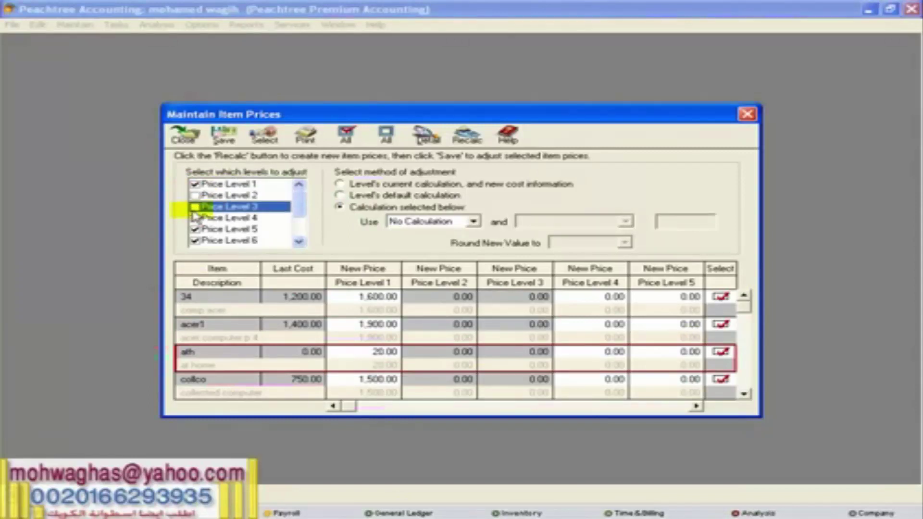
{"action": "left_click", "coordinate": [195, 217]}
{"action": "left_click", "coordinate": [195, 229]}
{"action": "left_click", "coordinate": [194, 241]}
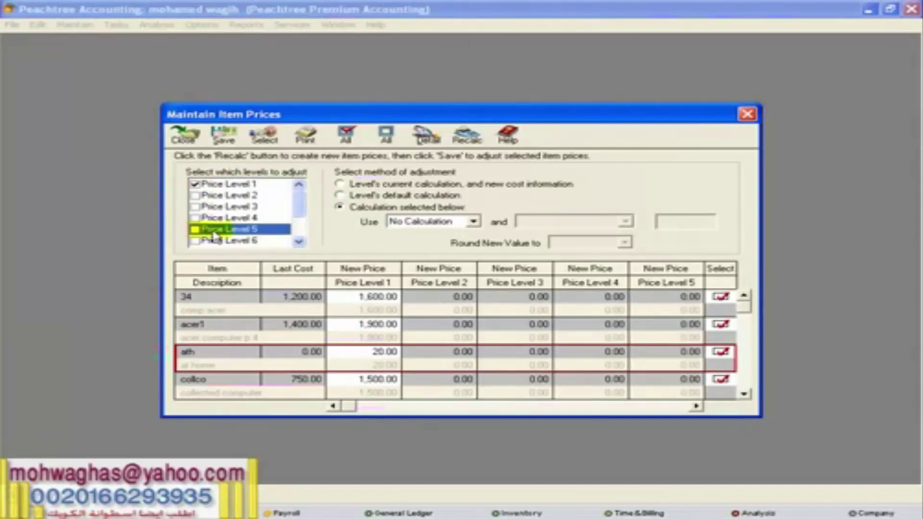
{"action": "scroll", "coordinate": [212, 235], "scroll_direction": "down", "scroll_amount": 2}
{"action": "left_click", "coordinate": [194, 206]}
{"action": "left_click", "coordinate": [195, 218]}
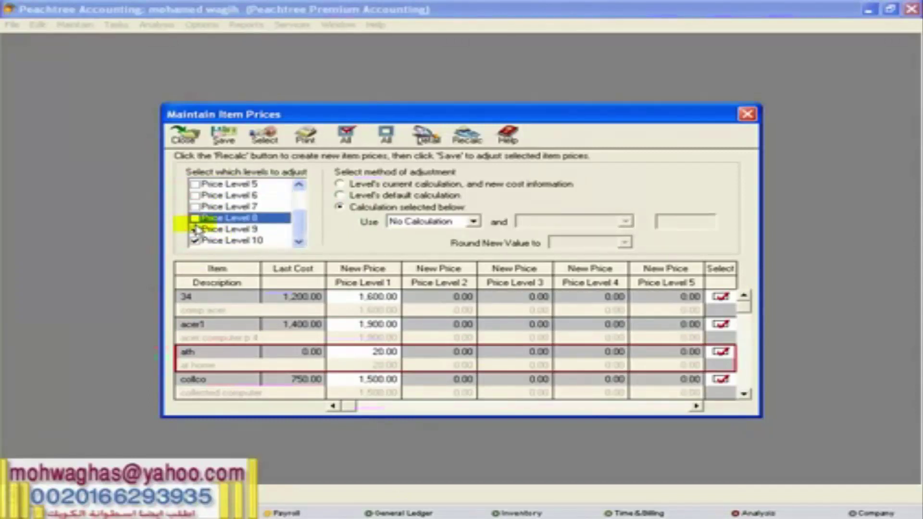
{"action": "left_click", "coordinate": [195, 228]}
{"action": "left_click", "coordinate": [195, 240]}
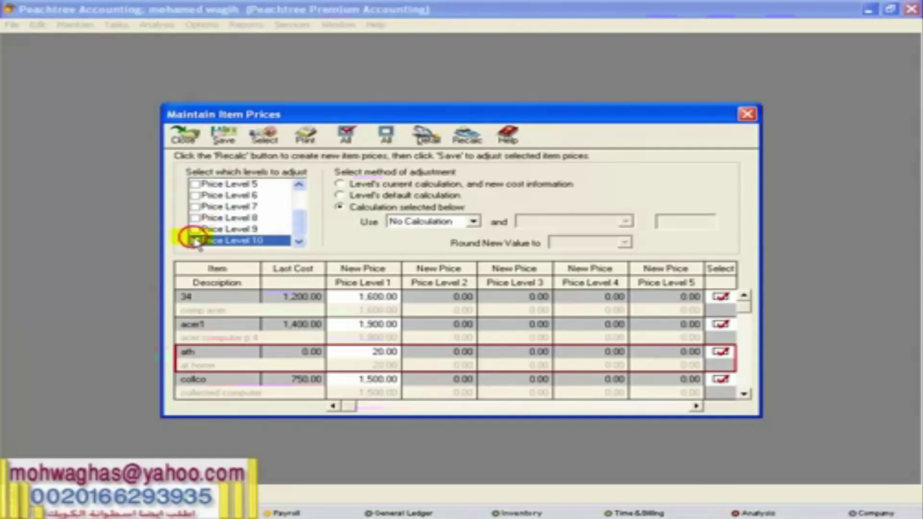
{"action": "scroll", "coordinate": [212, 219], "scroll_direction": "up", "scroll_amount": 2}
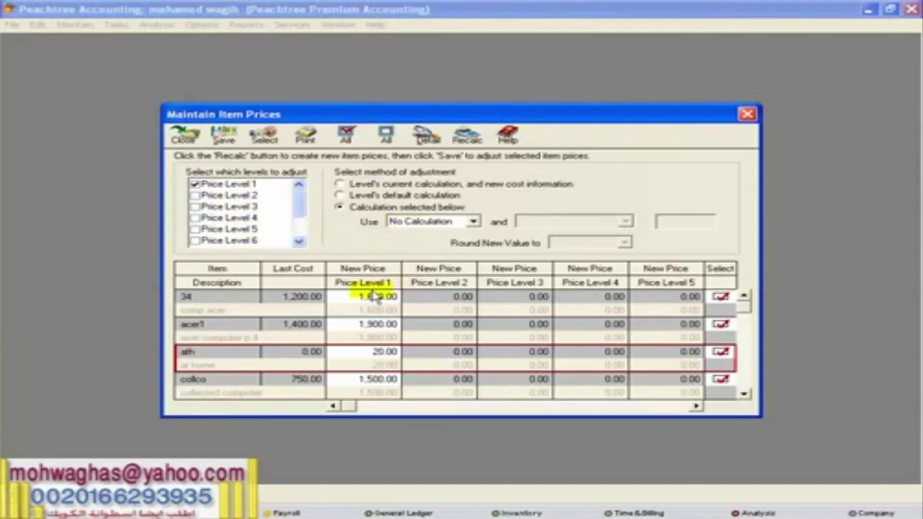
Step: Define the price calculation as Current Price with Increase by Amount of 100
{"action": "left_click", "coordinate": [405, 224]}
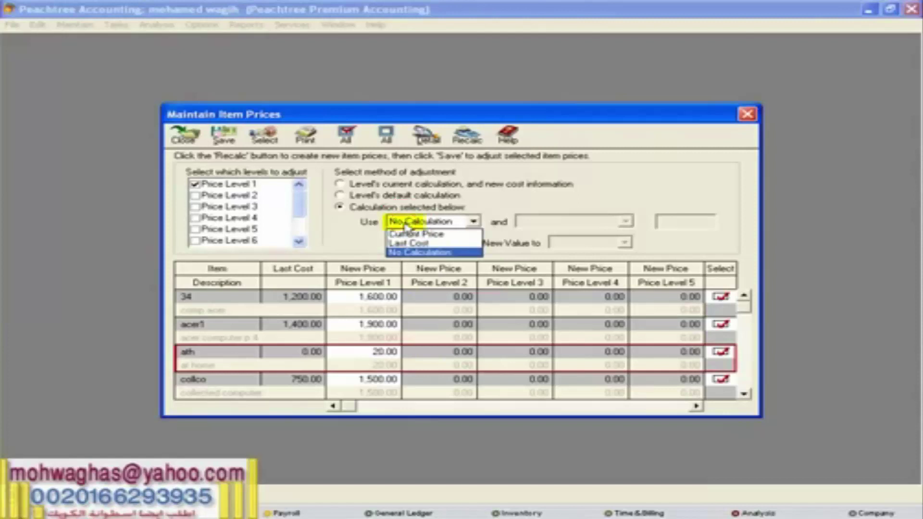
{"action": "left_click", "coordinate": [406, 235]}
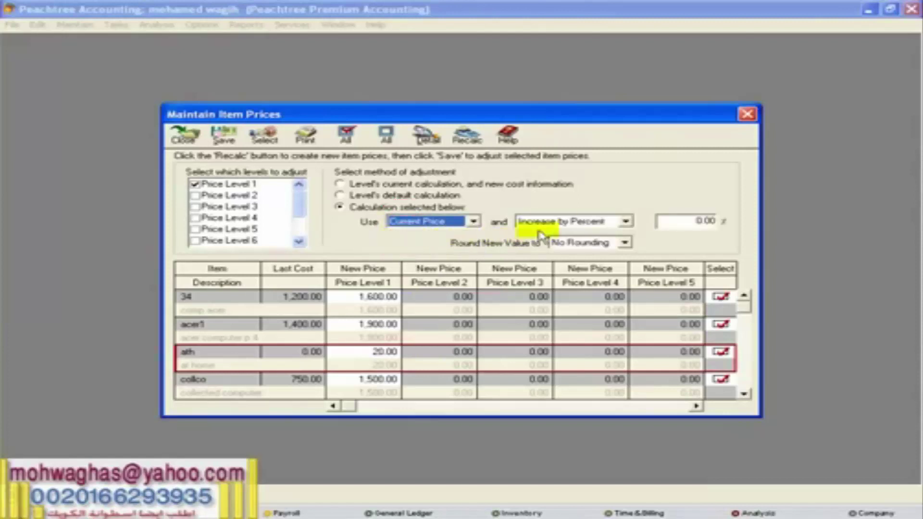
{"action": "left_click", "coordinate": [556, 223]}
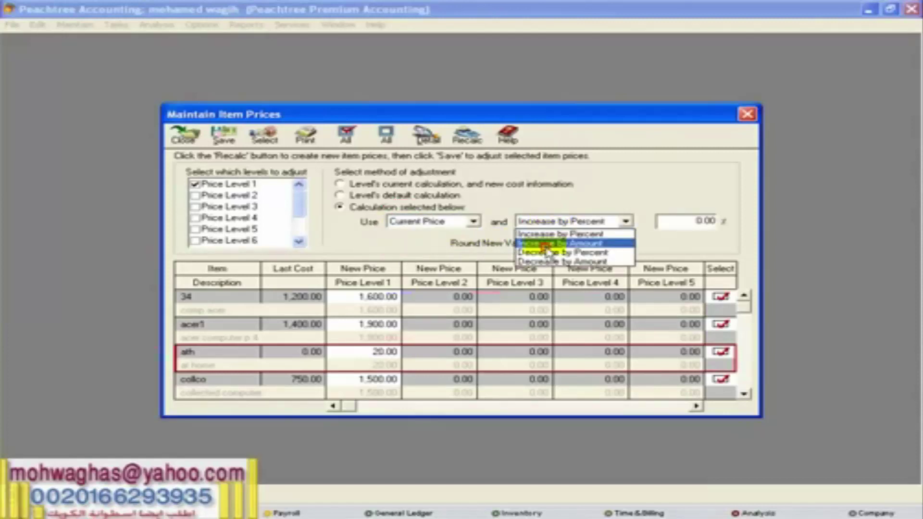
{"action": "left_click", "coordinate": [553, 244]}
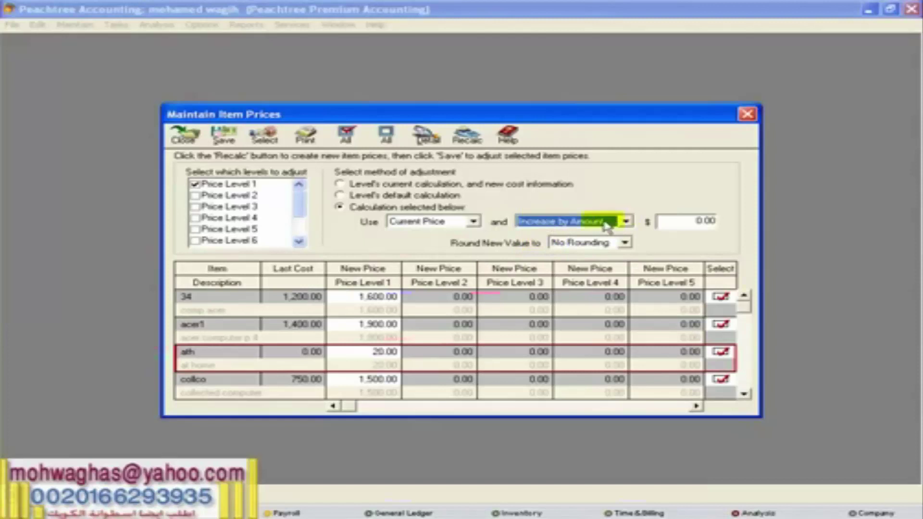
{"action": "left_click", "coordinate": [706, 221]}
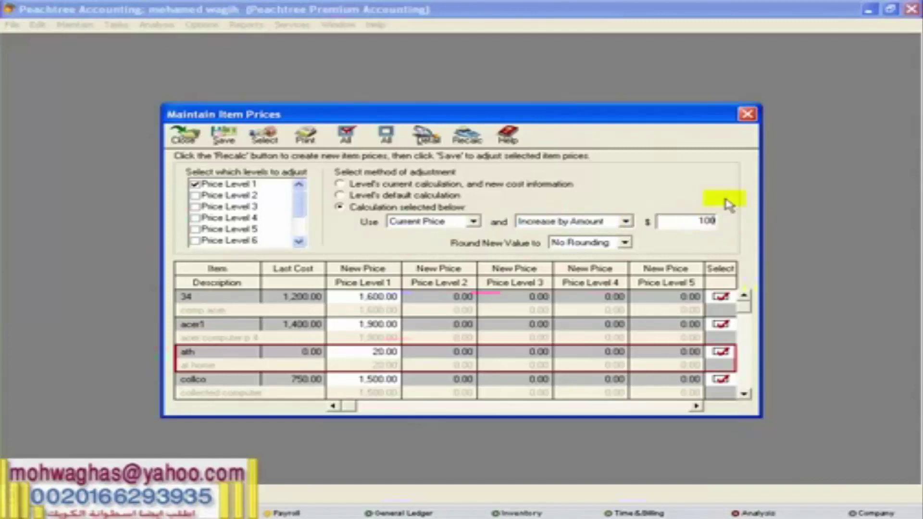
Step: Recalculate and save the new item prices, closing the Maintain Item Prices window
{"action": "left_click", "coordinate": [463, 142]}
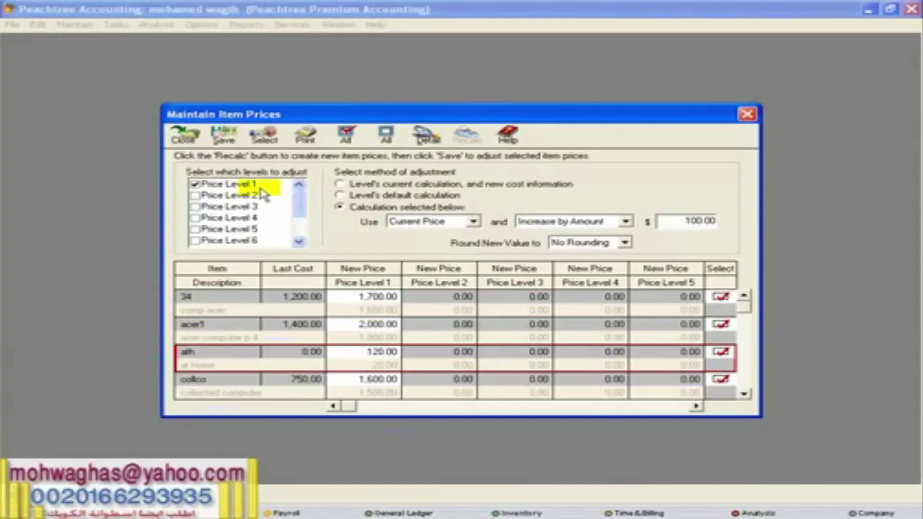
{"action": "left_click", "coordinate": [220, 133]}
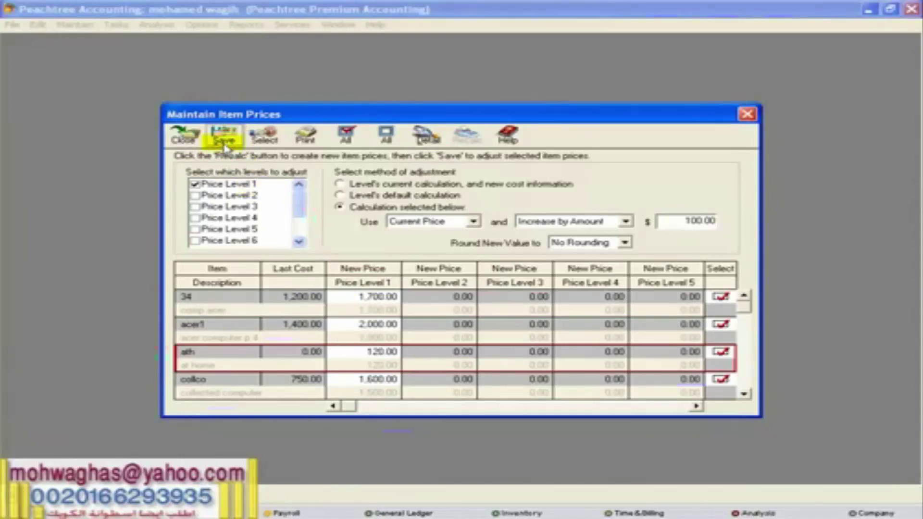
{"action": "left_click", "coordinate": [174, 139]}
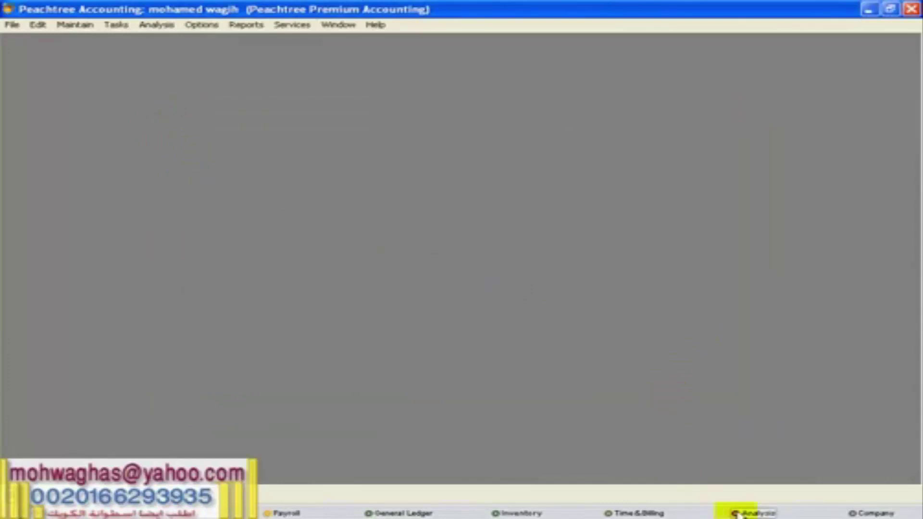
Step: Open the list of Inventory reports and select the Item List report
{"action": "left_click", "coordinate": [246, 29]}
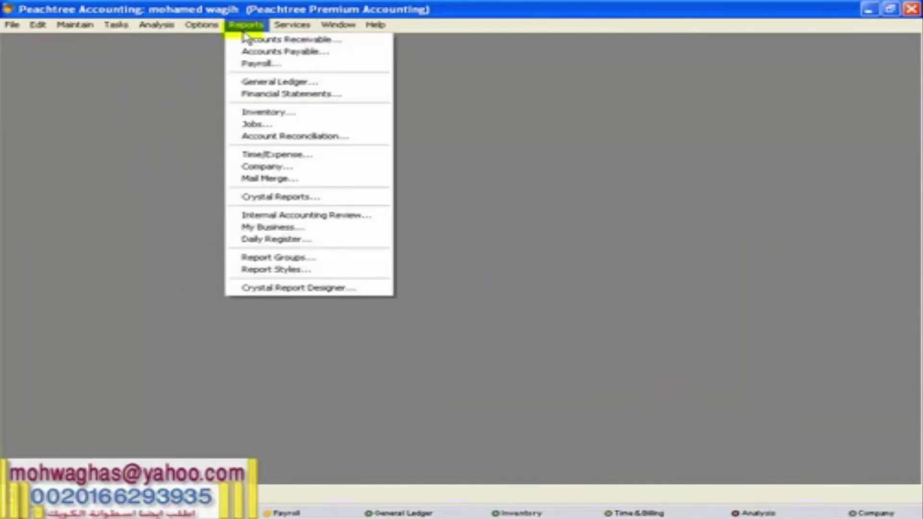
{"action": "left_click", "coordinate": [272, 115]}
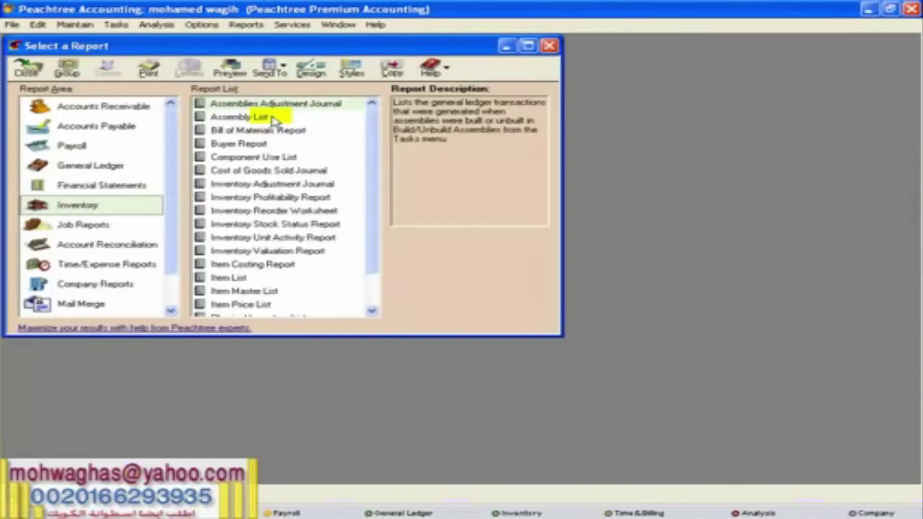
{"action": "left_click_drag", "start_coordinate": [265, 45], "coordinate": [515, 79]}
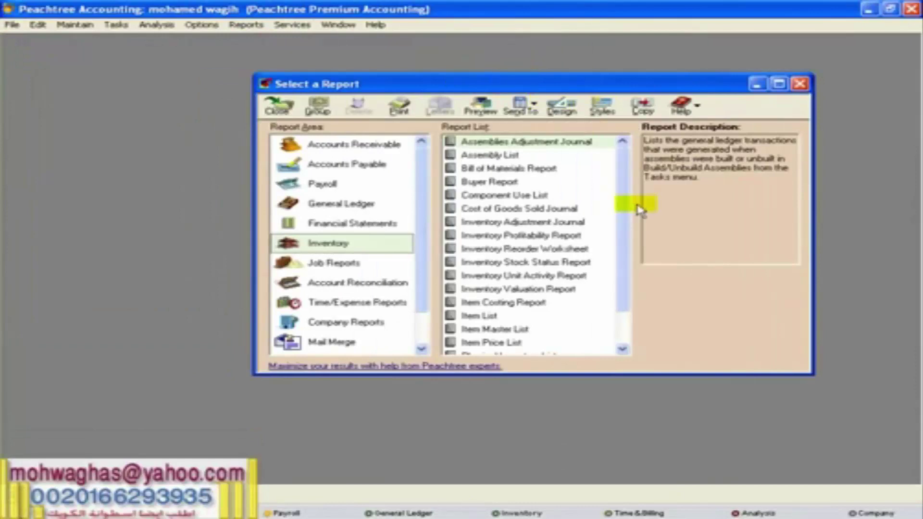
{"action": "left_click_drag", "start_coordinate": [620, 200], "coordinate": [625, 373]}
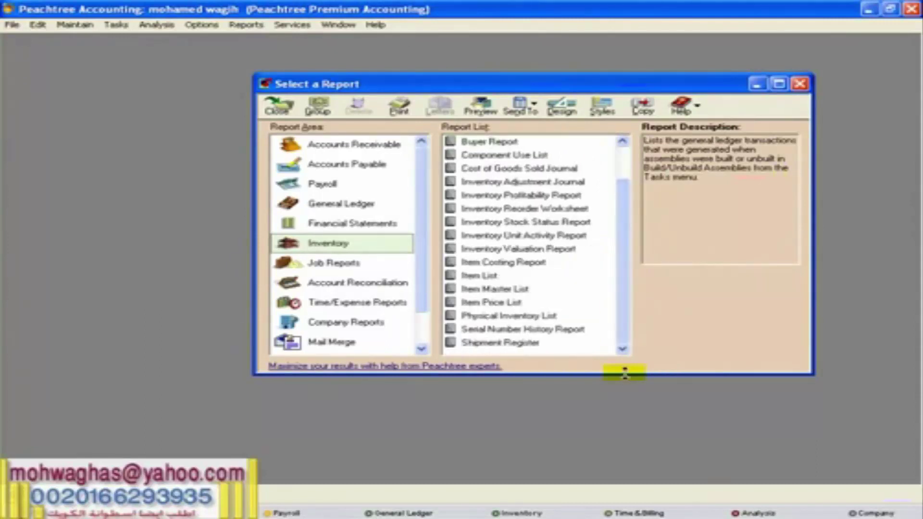
{"action": "left_click", "coordinate": [488, 280]}
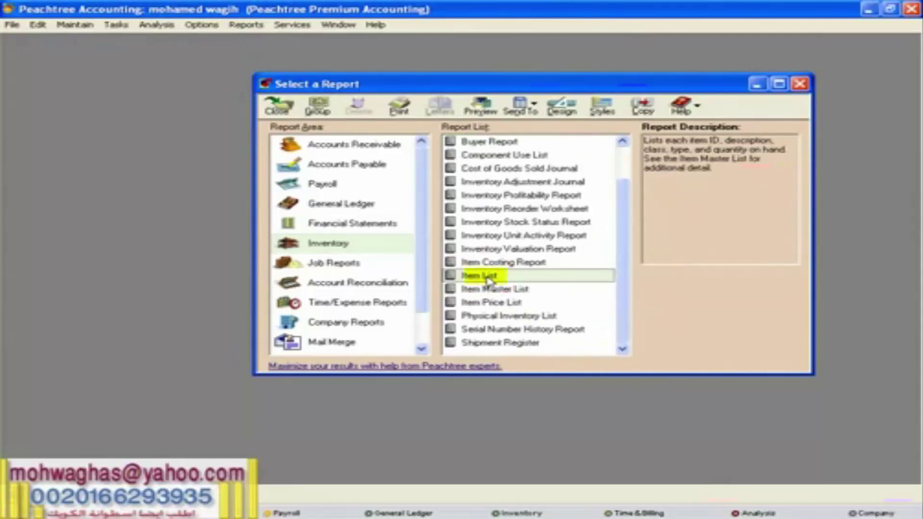
Step: Display the Item List report, then close both the report and the Select a Report window
{"action": "double_click", "coordinate": [489, 280]}
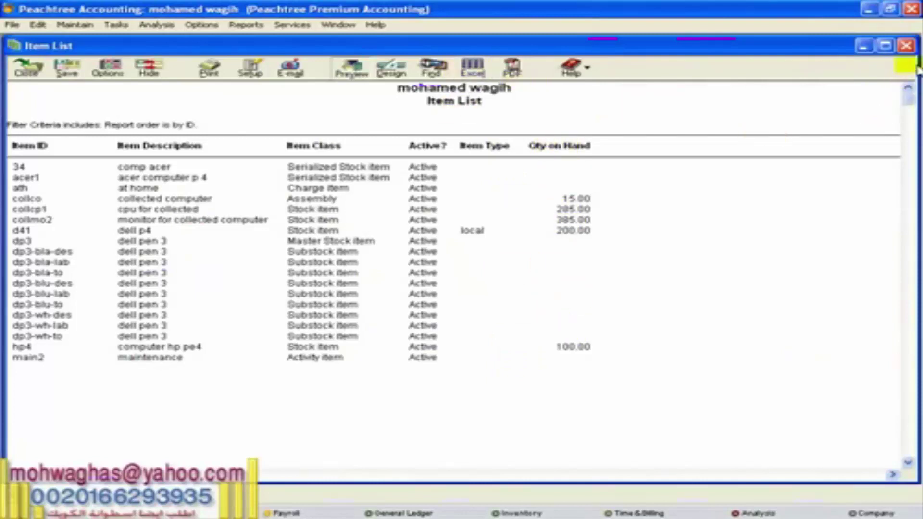
{"action": "left_click", "coordinate": [906, 47]}
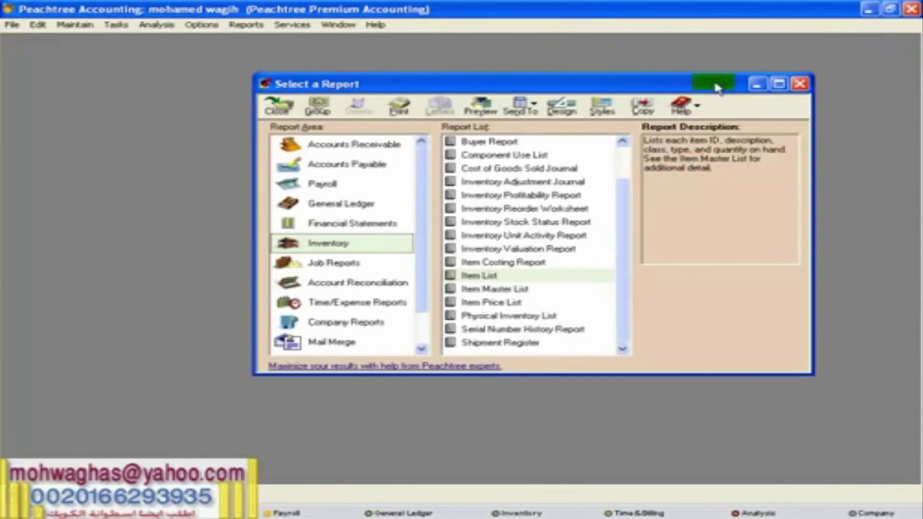
{"action": "left_click", "coordinate": [800, 84]}
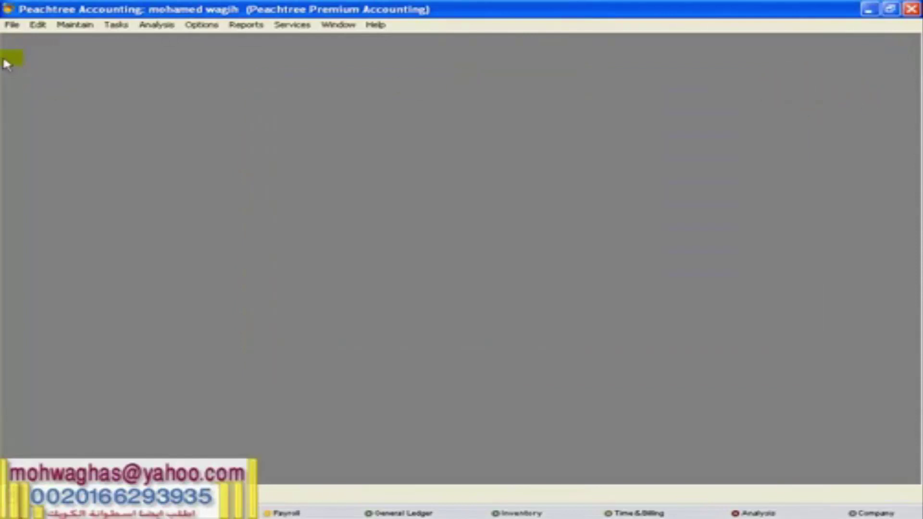
{"action": "left_click", "coordinate": [59, 28]}
{"action": "mouse_move", "coordinate": [111, 212]}
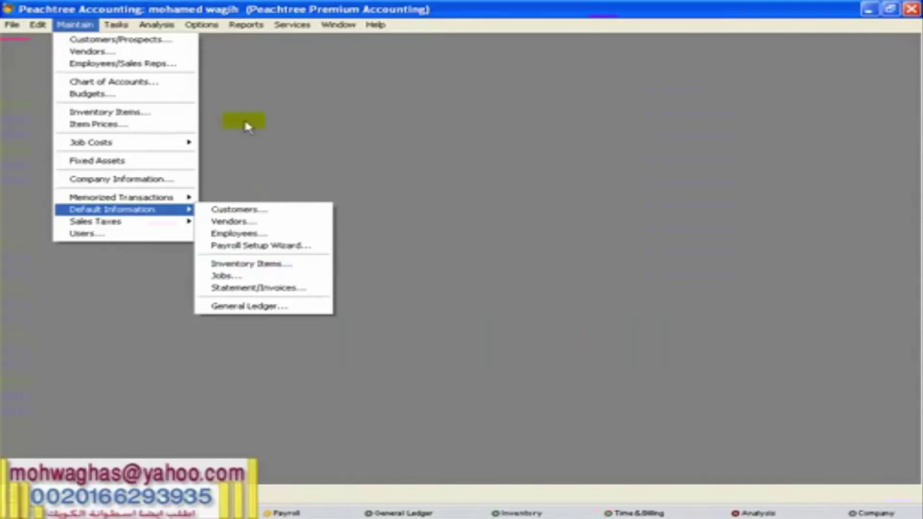
{"action": "left_click", "coordinate": [190, 12]}
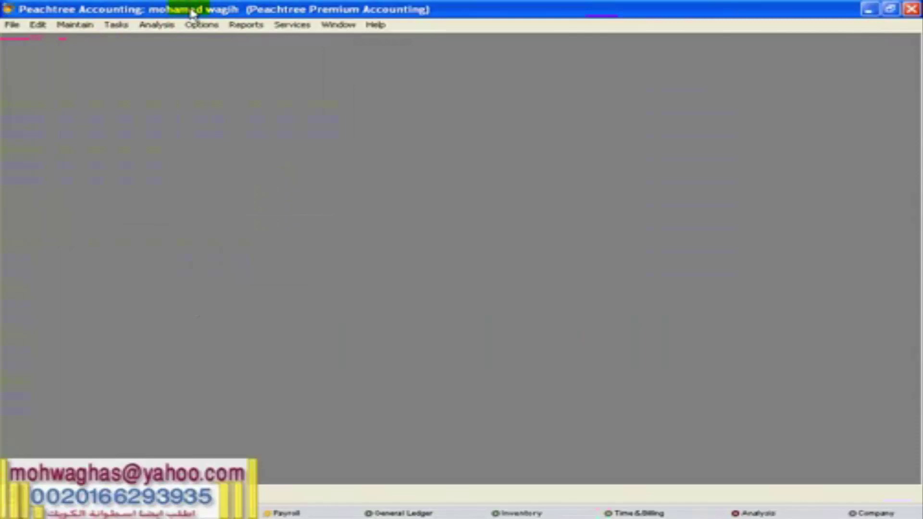
Step: Open Maintain Inventory Items and look through the Item Class options, from Stock item through Charge item
{"action": "left_click", "coordinate": [76, 25]}
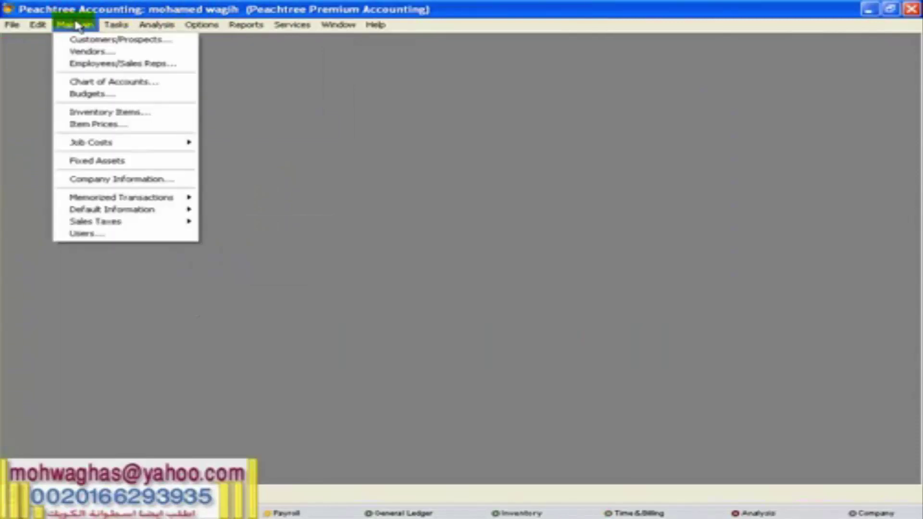
{"action": "left_click", "coordinate": [113, 114]}
{"action": "left_click", "coordinate": [440, 72]}
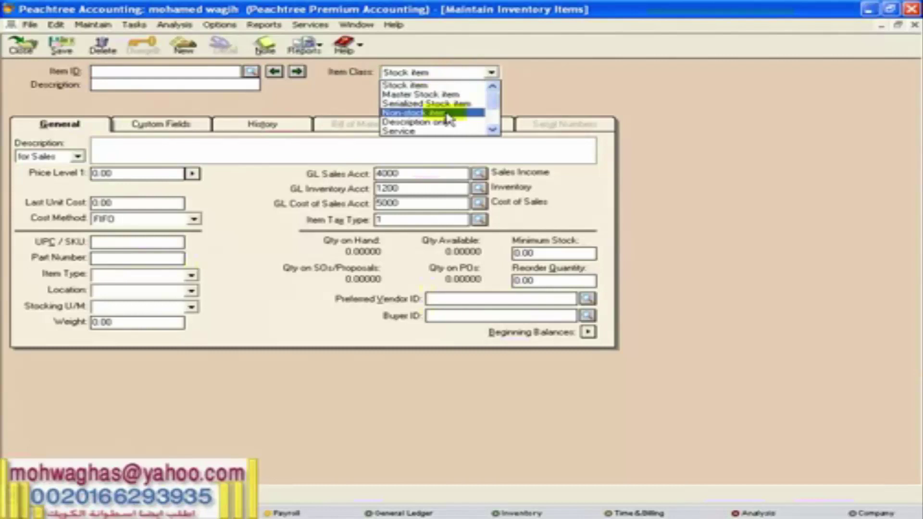
{"action": "scroll", "coordinate": [444, 115], "scroll_direction": "down", "scroll_amount": 2}
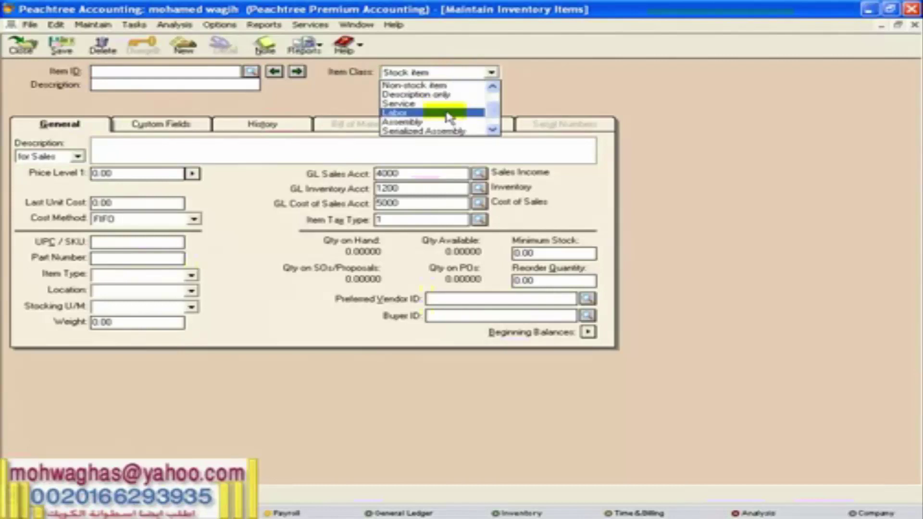
{"action": "scroll", "coordinate": [447, 101], "scroll_direction": "down", "scroll_amount": 1}
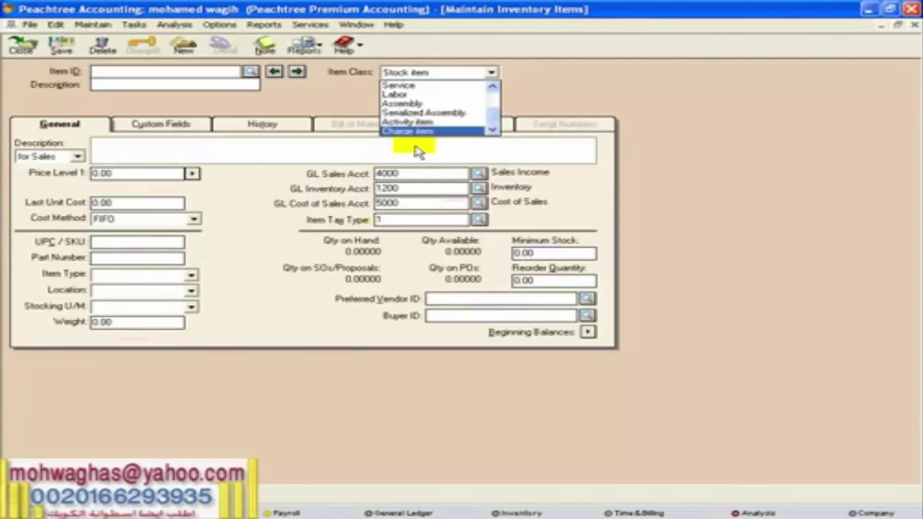
{"action": "left_click", "coordinate": [392, 172]}
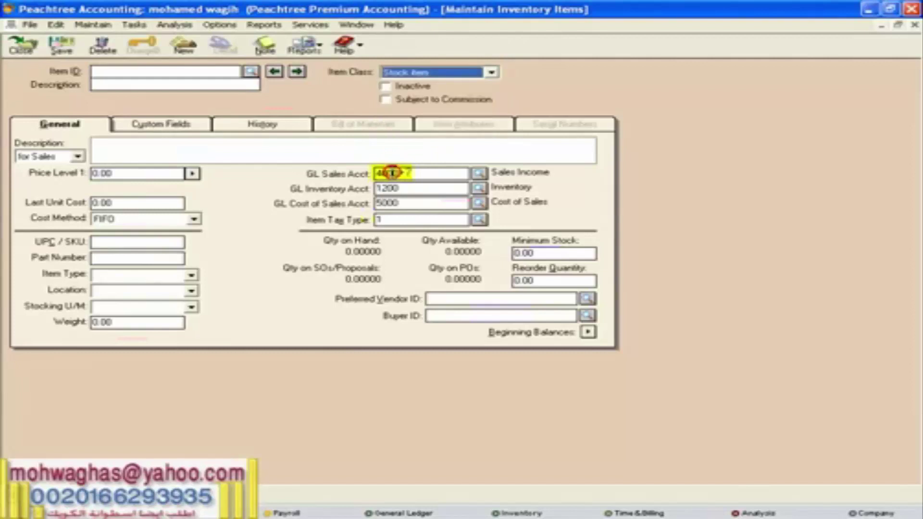